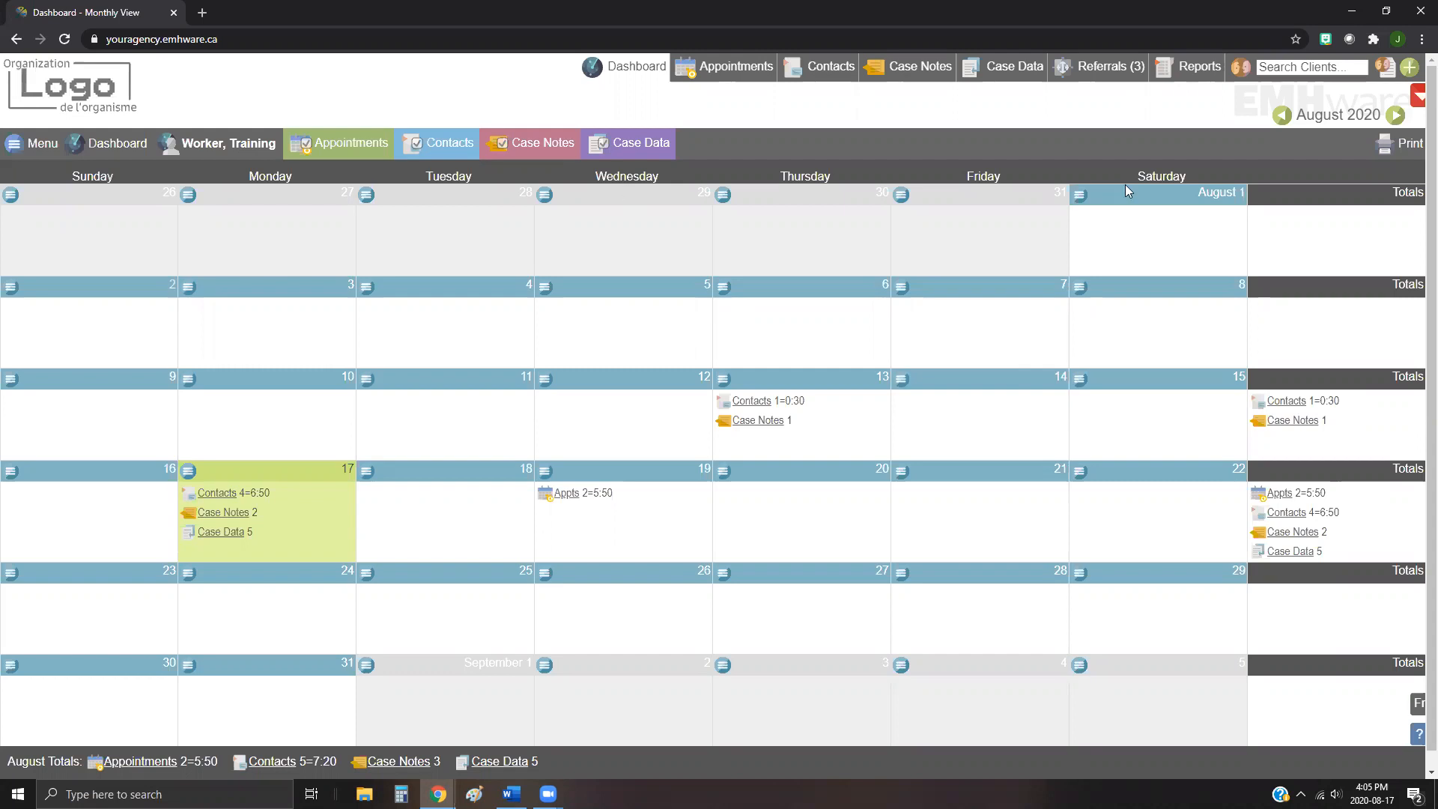
Step: Open the Reports search page and browse the list of available reports
left_click(1195, 72)
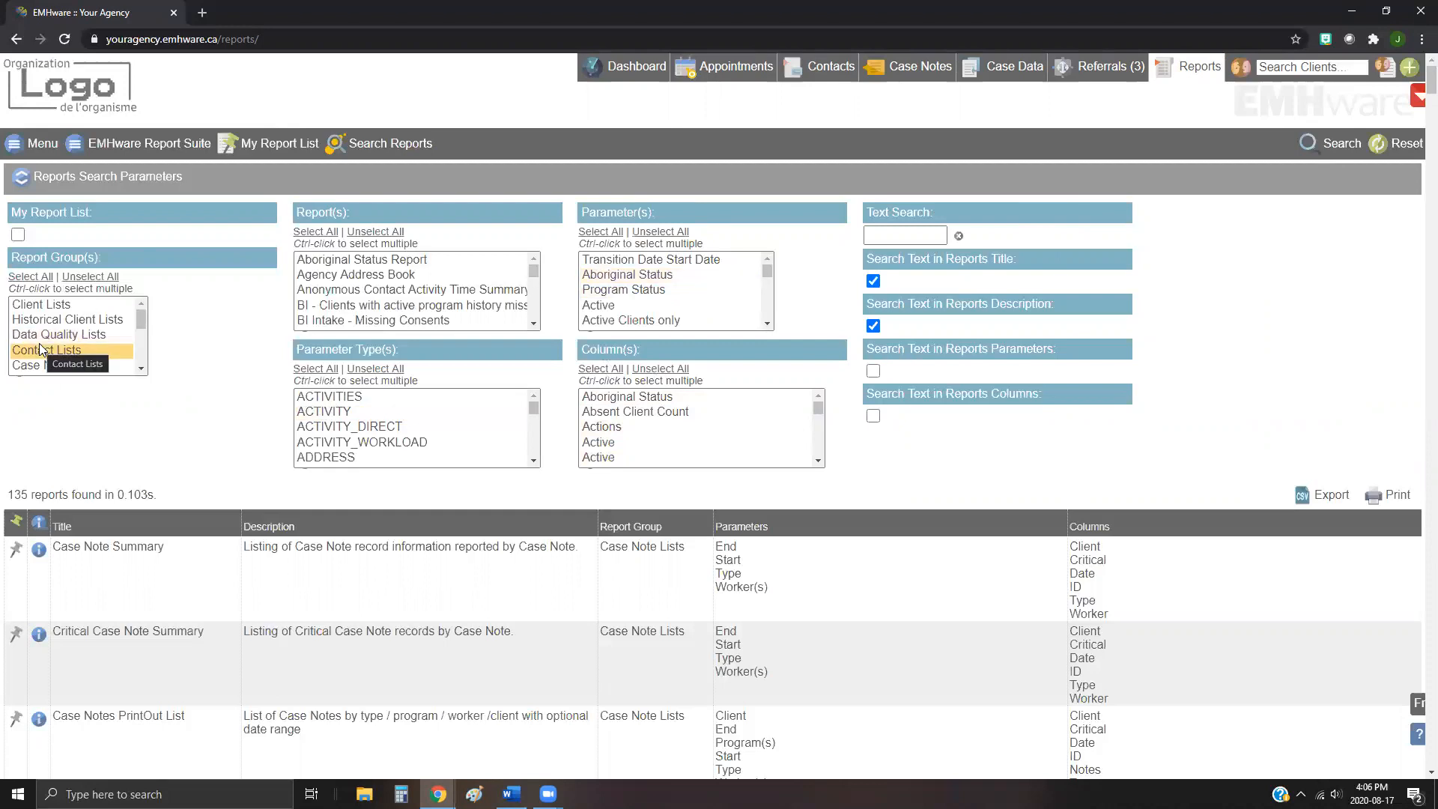
scroll(267, 506, "down", 2)
scroll(267, 507, "down", 1)
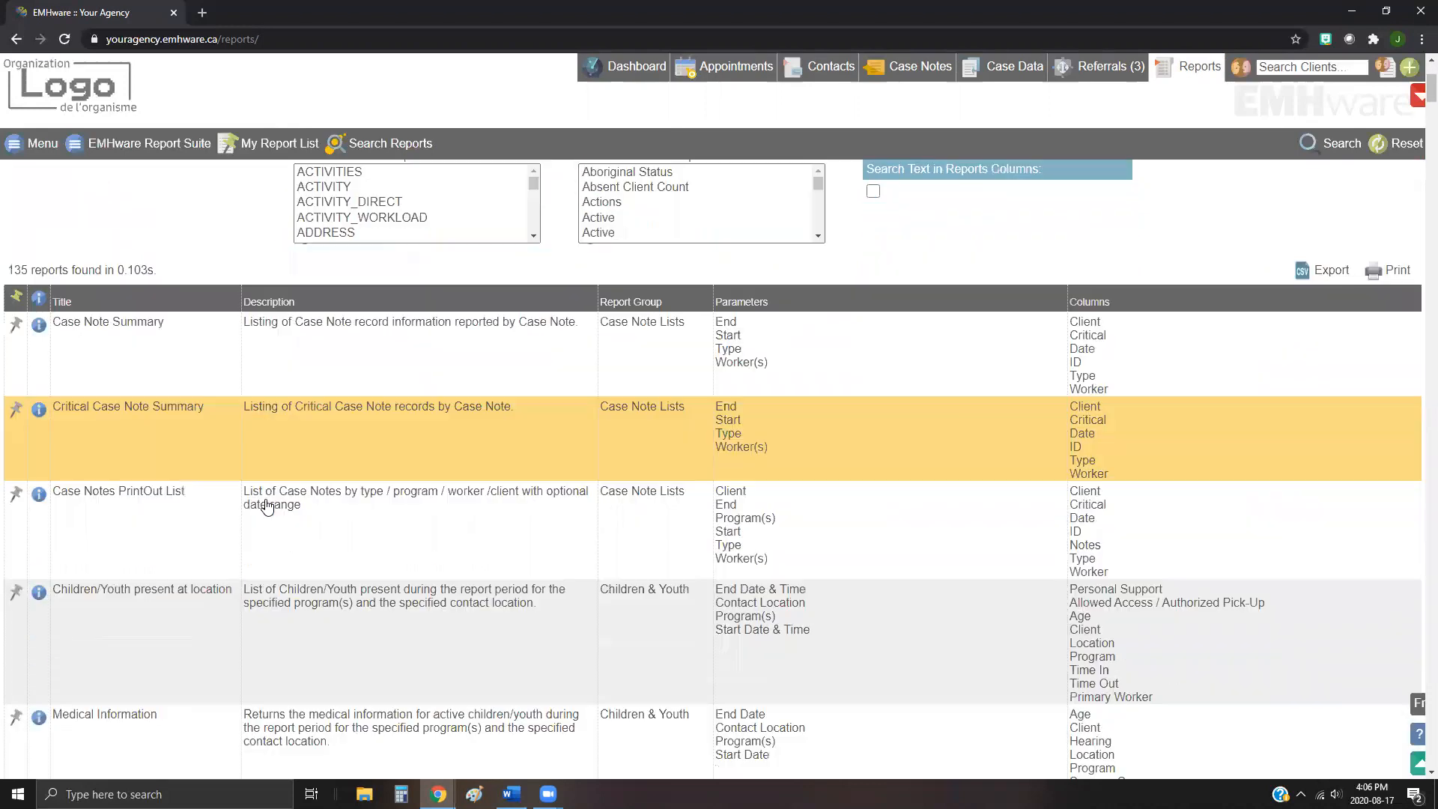
scroll(607, 544, "down", 4)
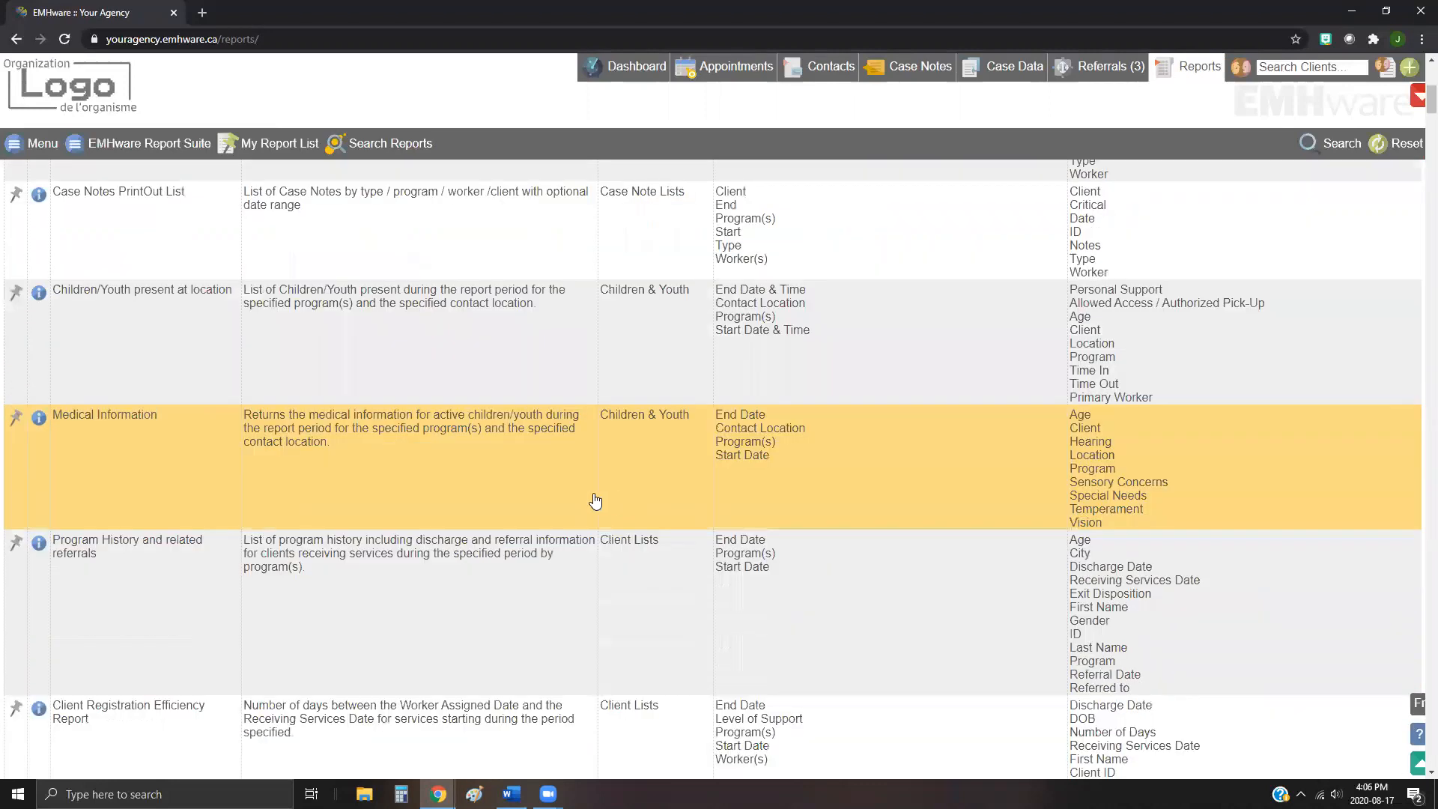
scroll(596, 501, "down", 4)
scroll(594, 622, "up", 1)
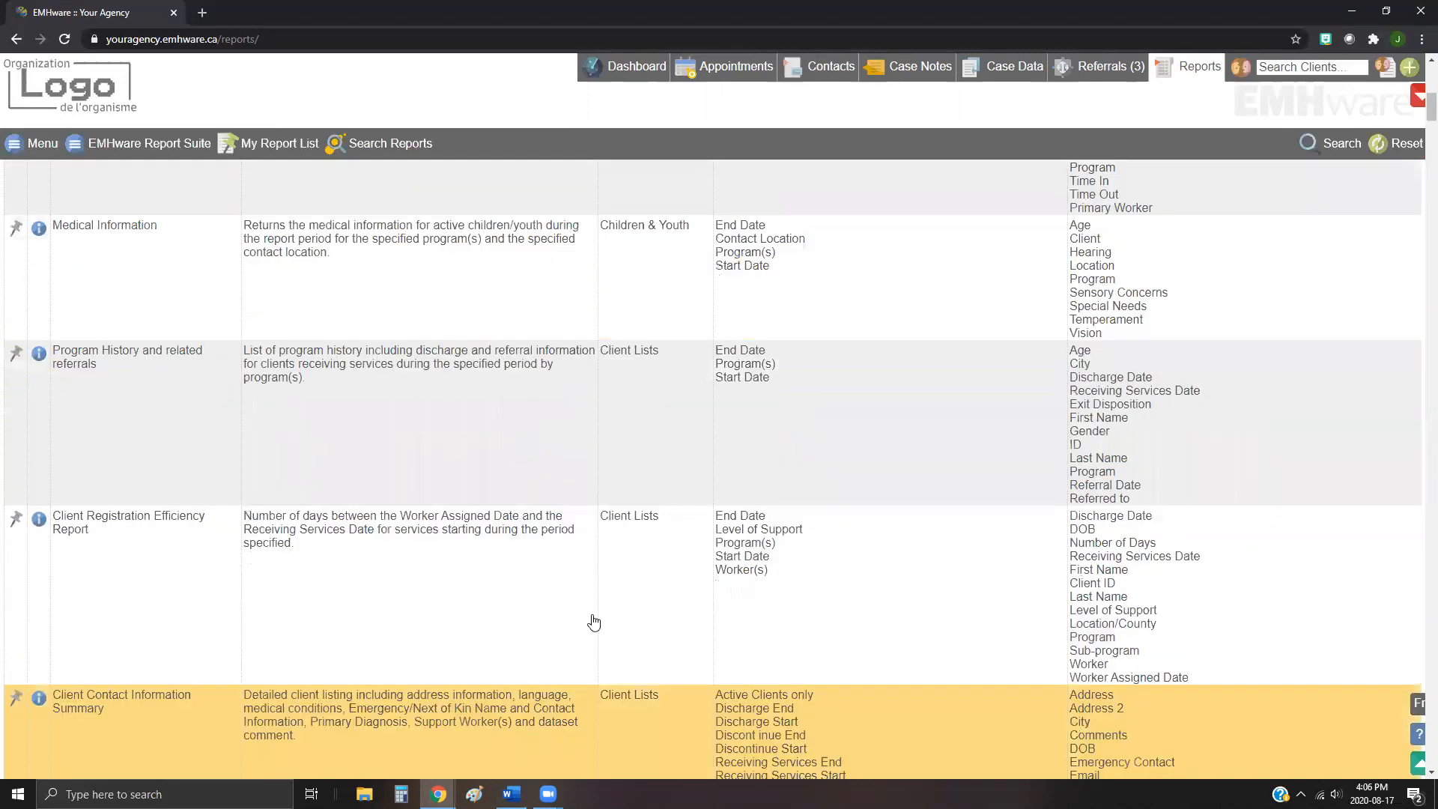
scroll(594, 622, "up", 10)
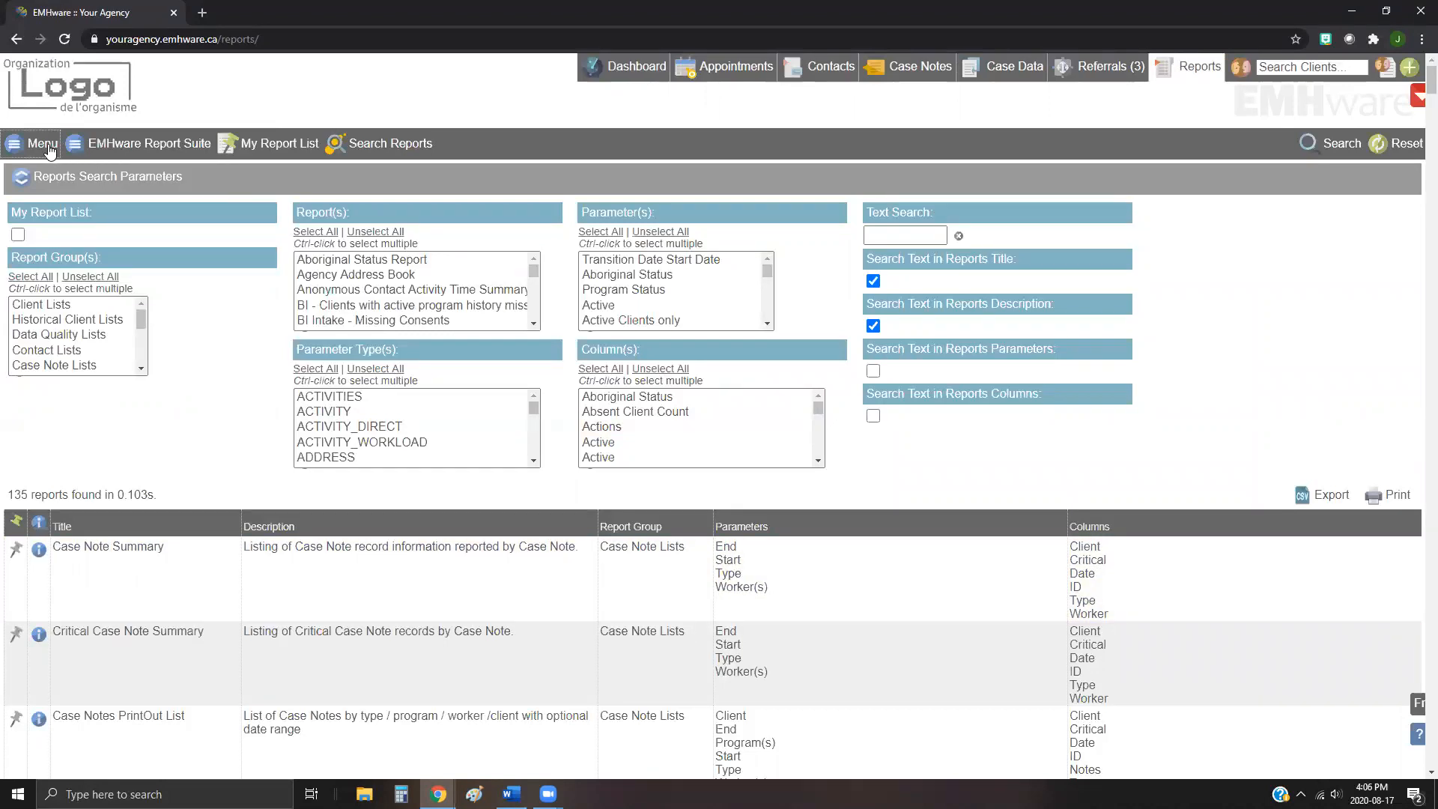
Step: Open the Client Lists report group from the EMHware Report Suite
left_click(148, 150)
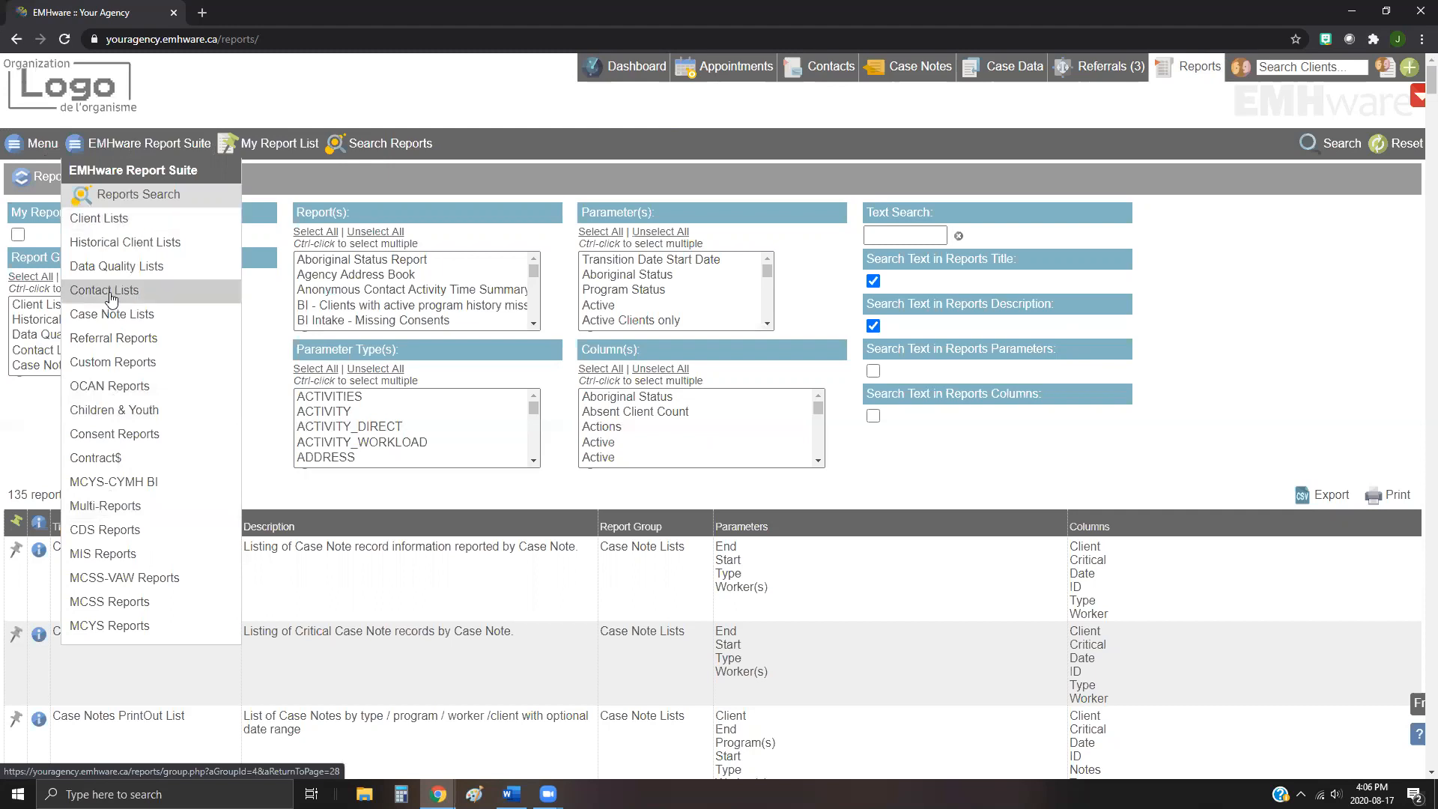
left_click(100, 218)
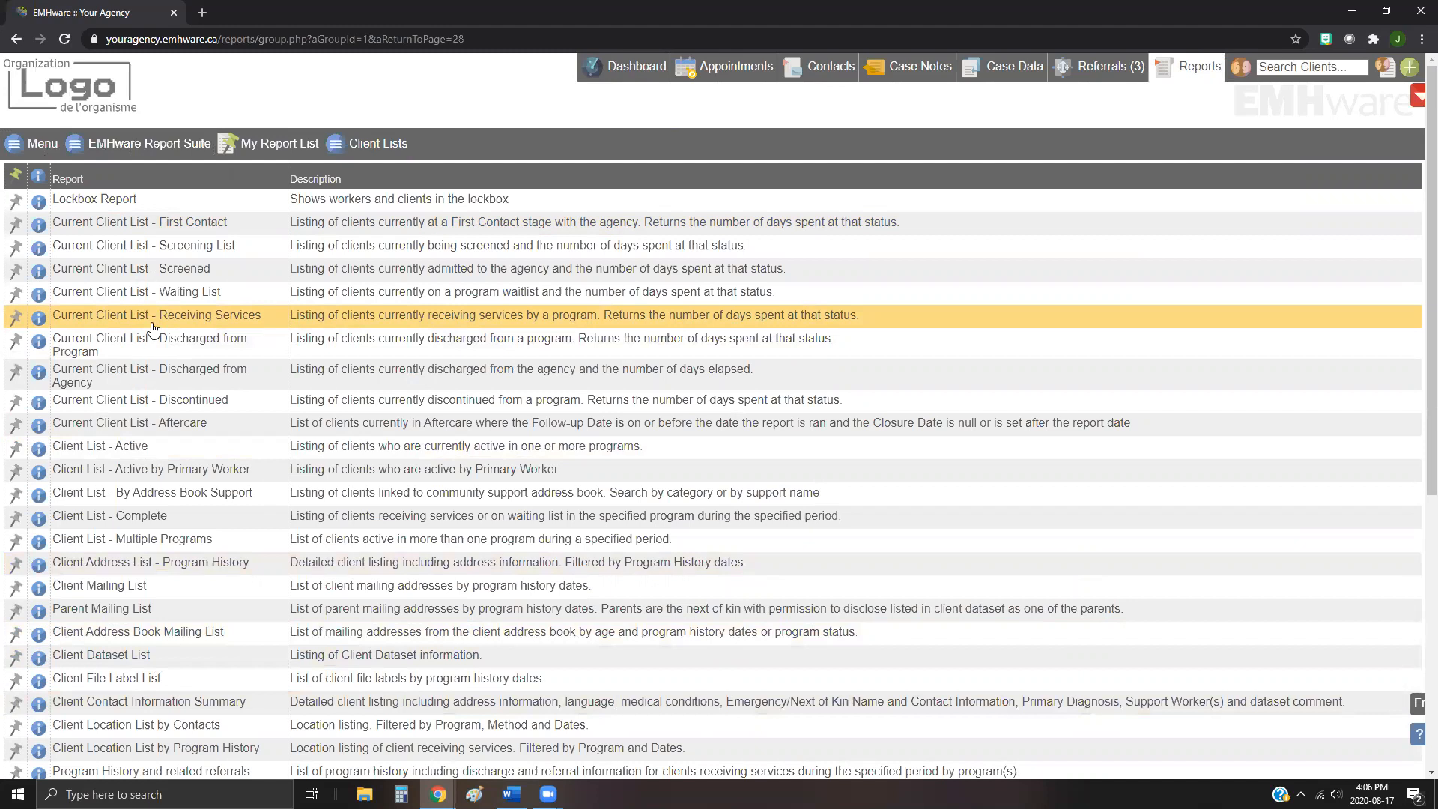
Step: Switch to the Contact Lists report group
left_click(142, 143)
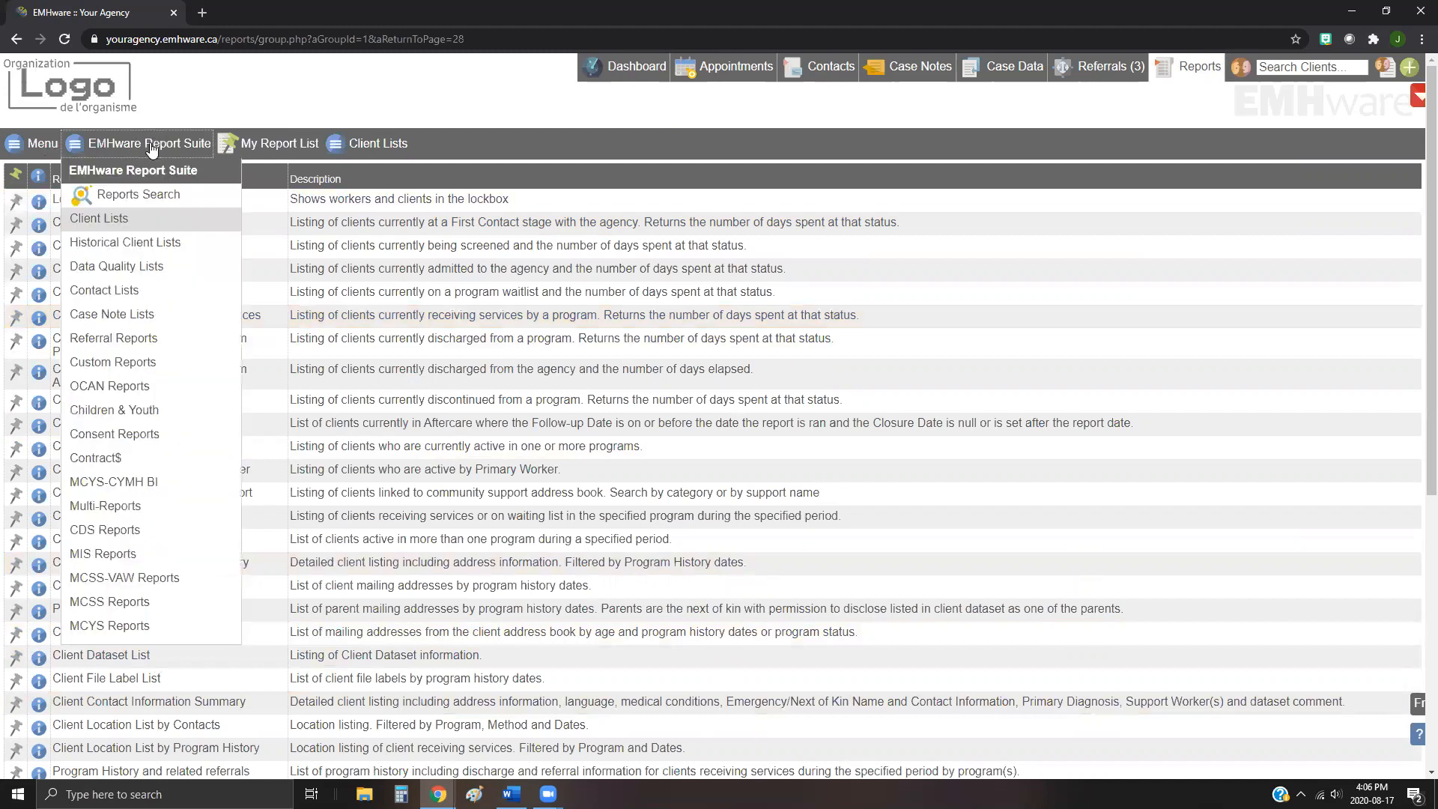
left_click(116, 293)
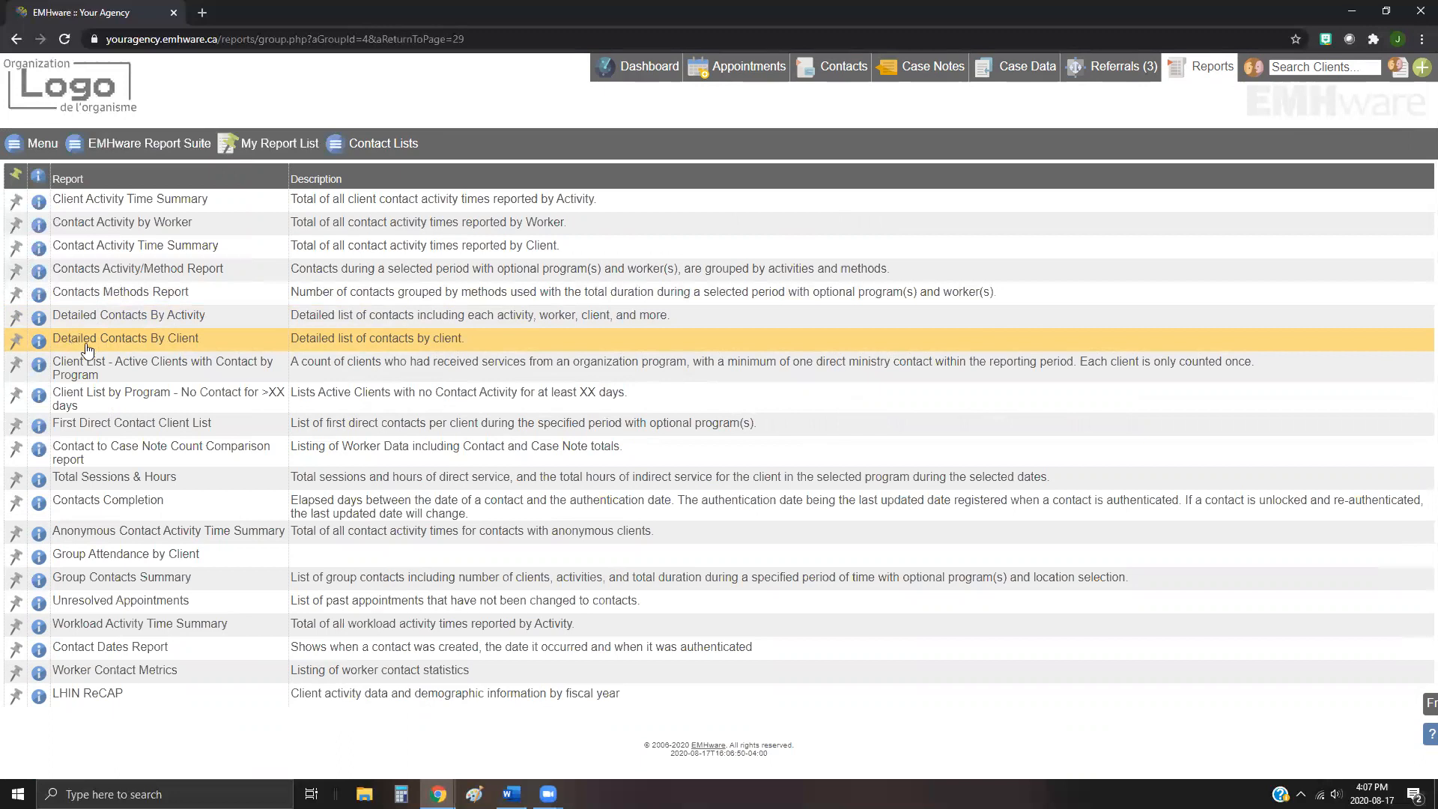
Step: Return to the Client Lists report group
left_click(150, 144)
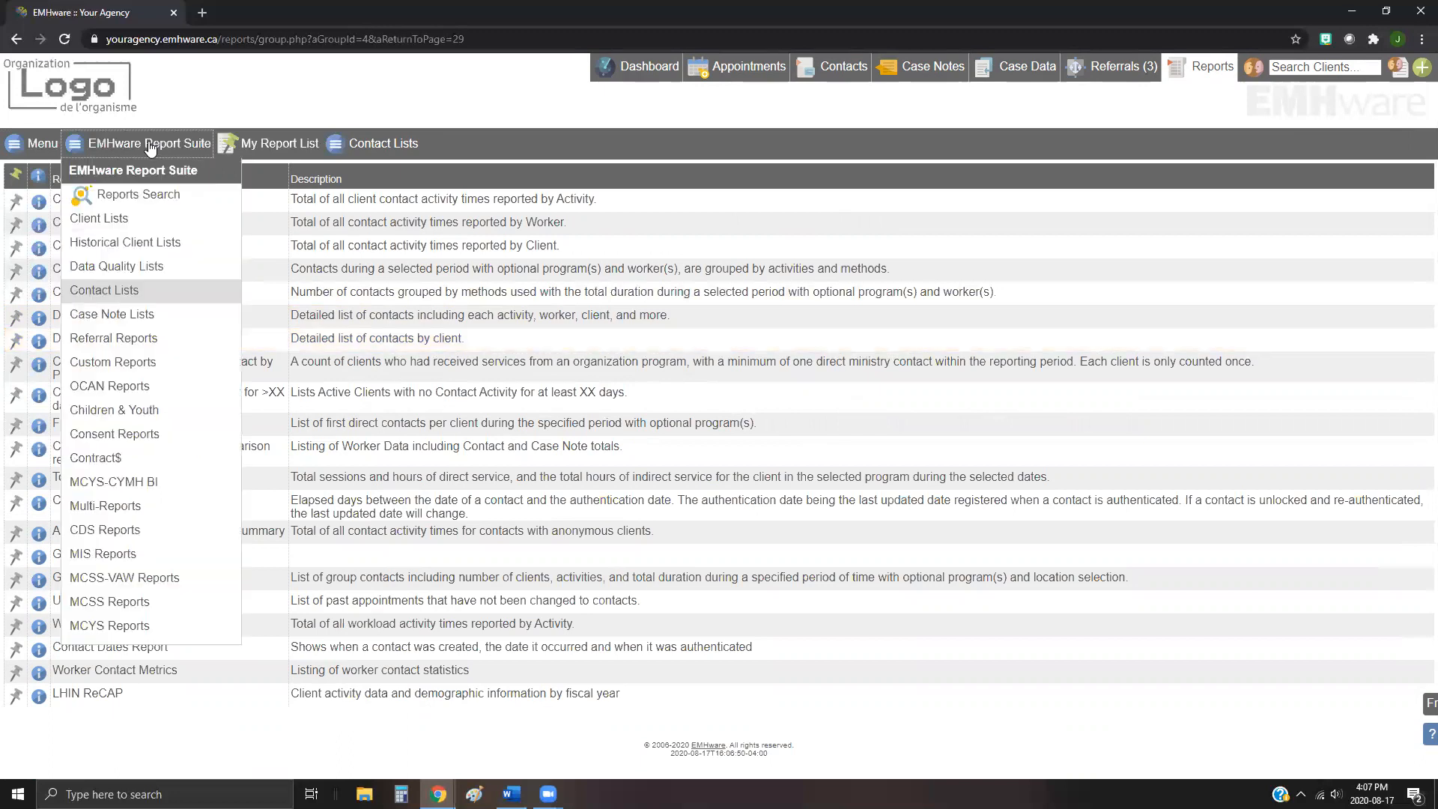
left_click(124, 221)
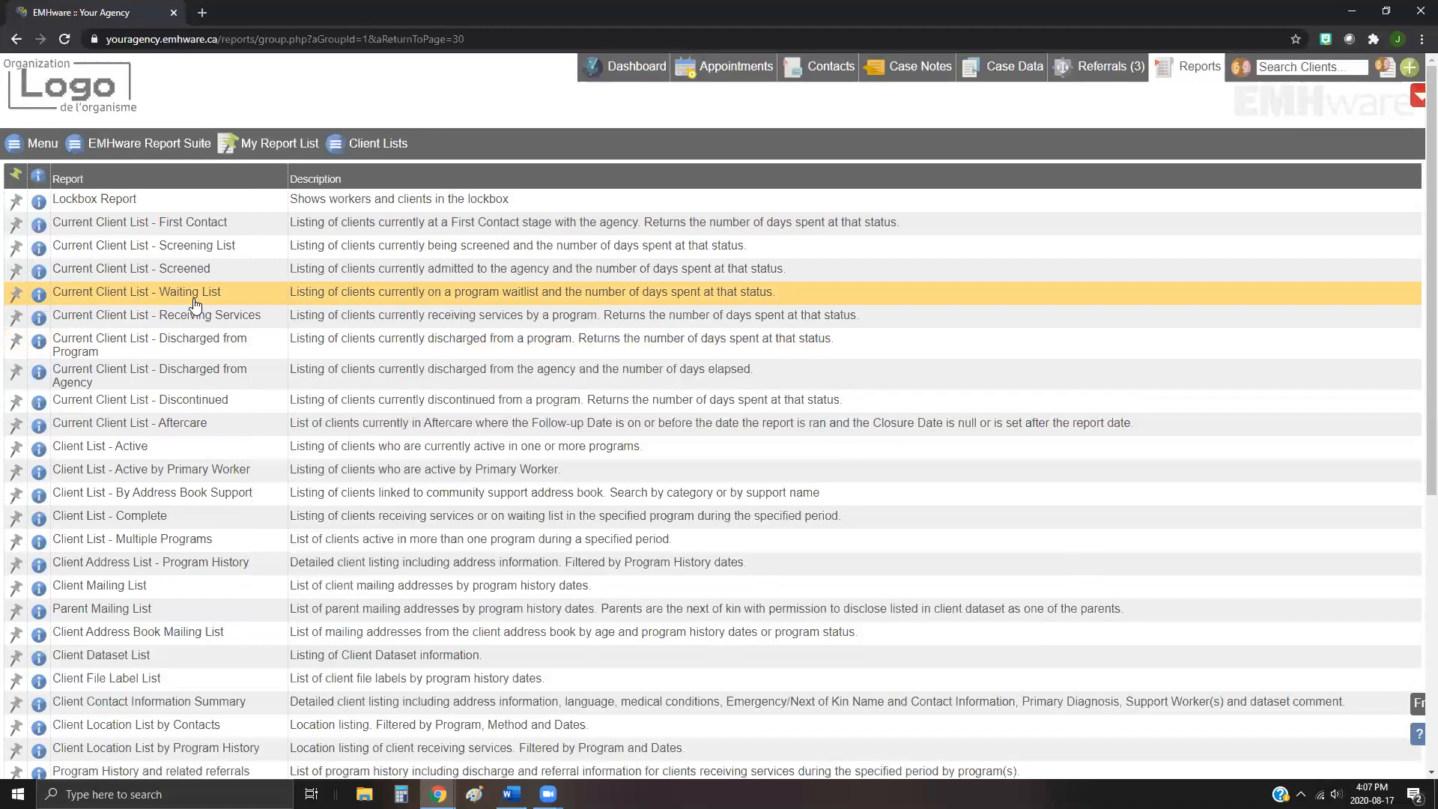
Step: Pin Current Client List - Waiting List to My Report List and open My Report List
left_click(17, 296)
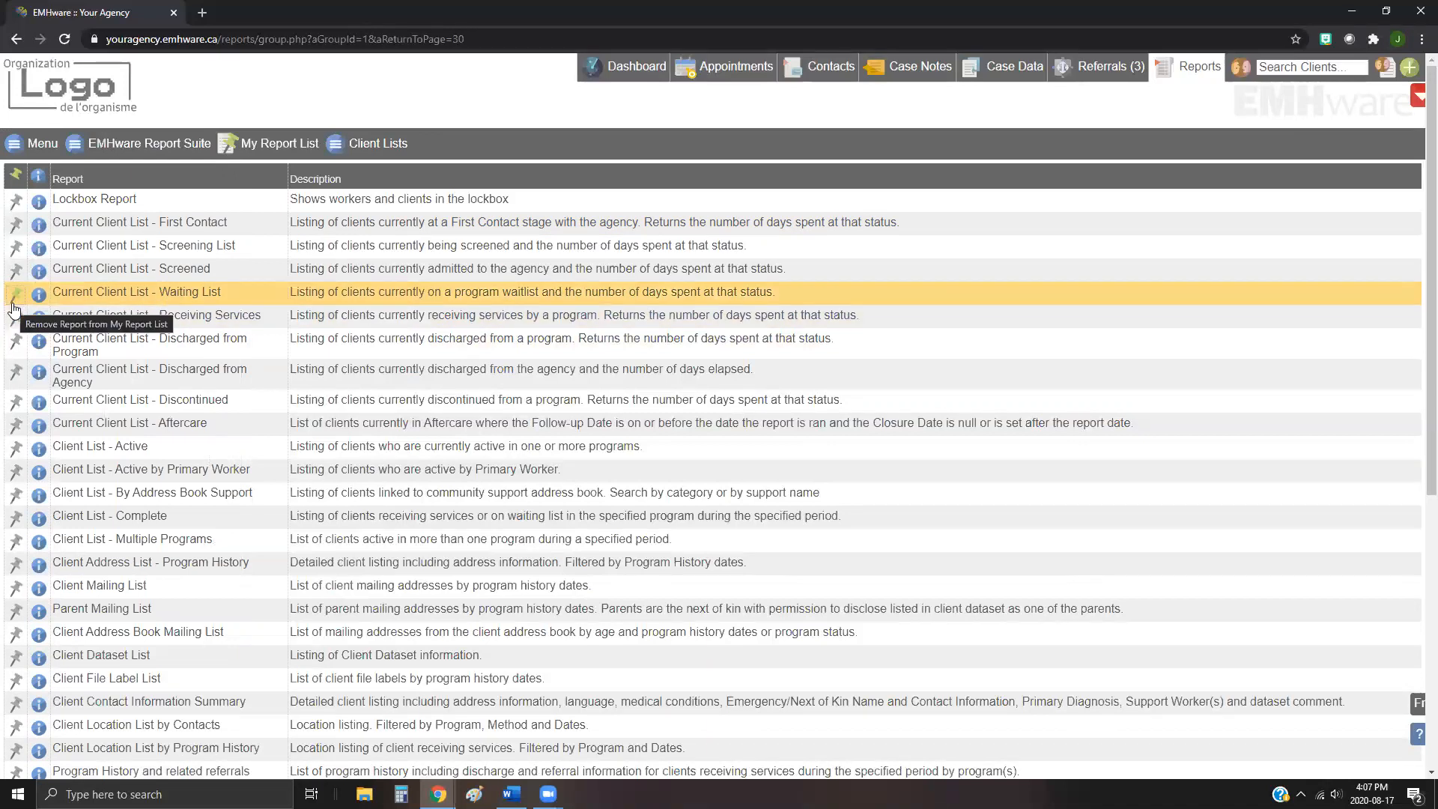
left_click(246, 147)
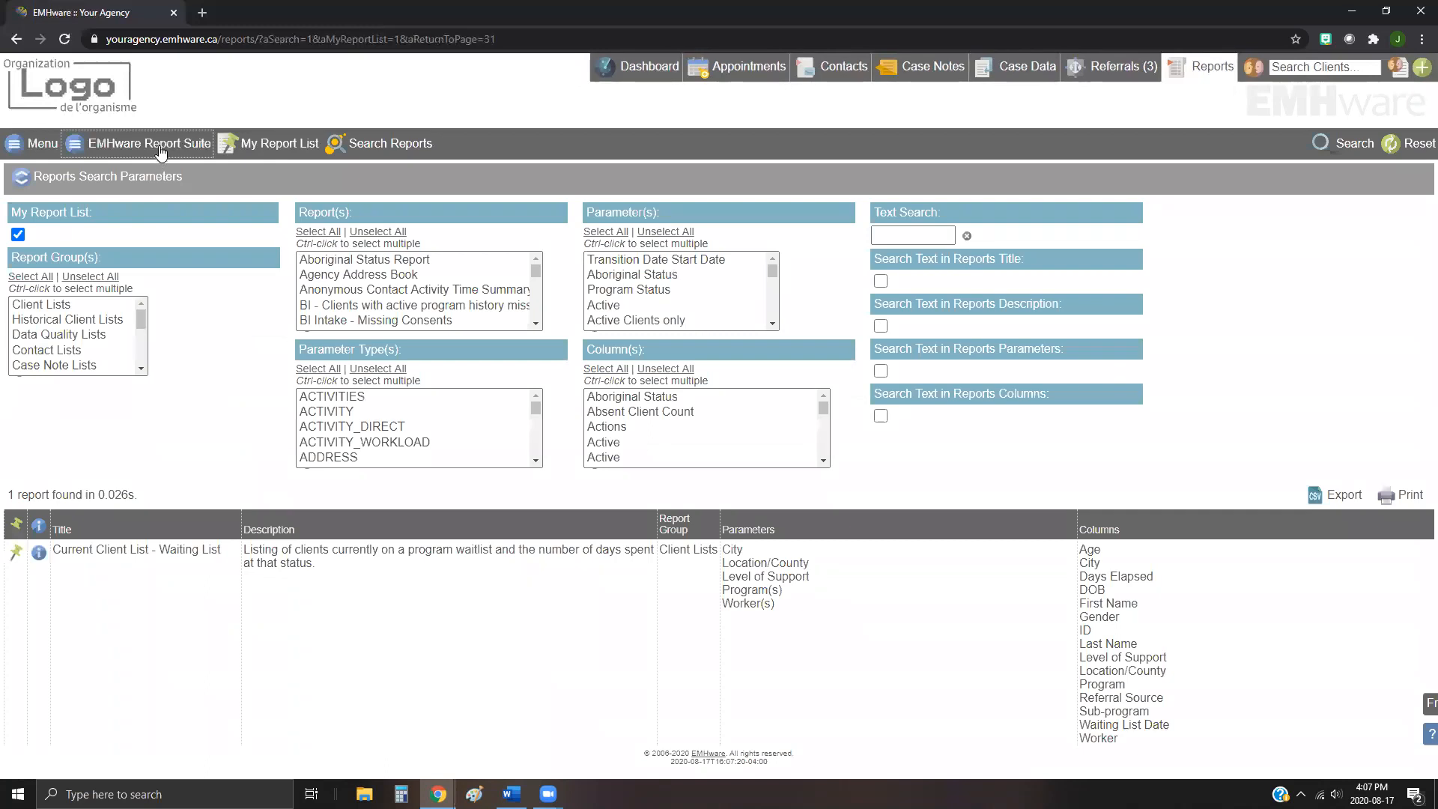
Step: Open the Current Client List - Waiting List report and select all programs as its parameter
left_click(160, 145)
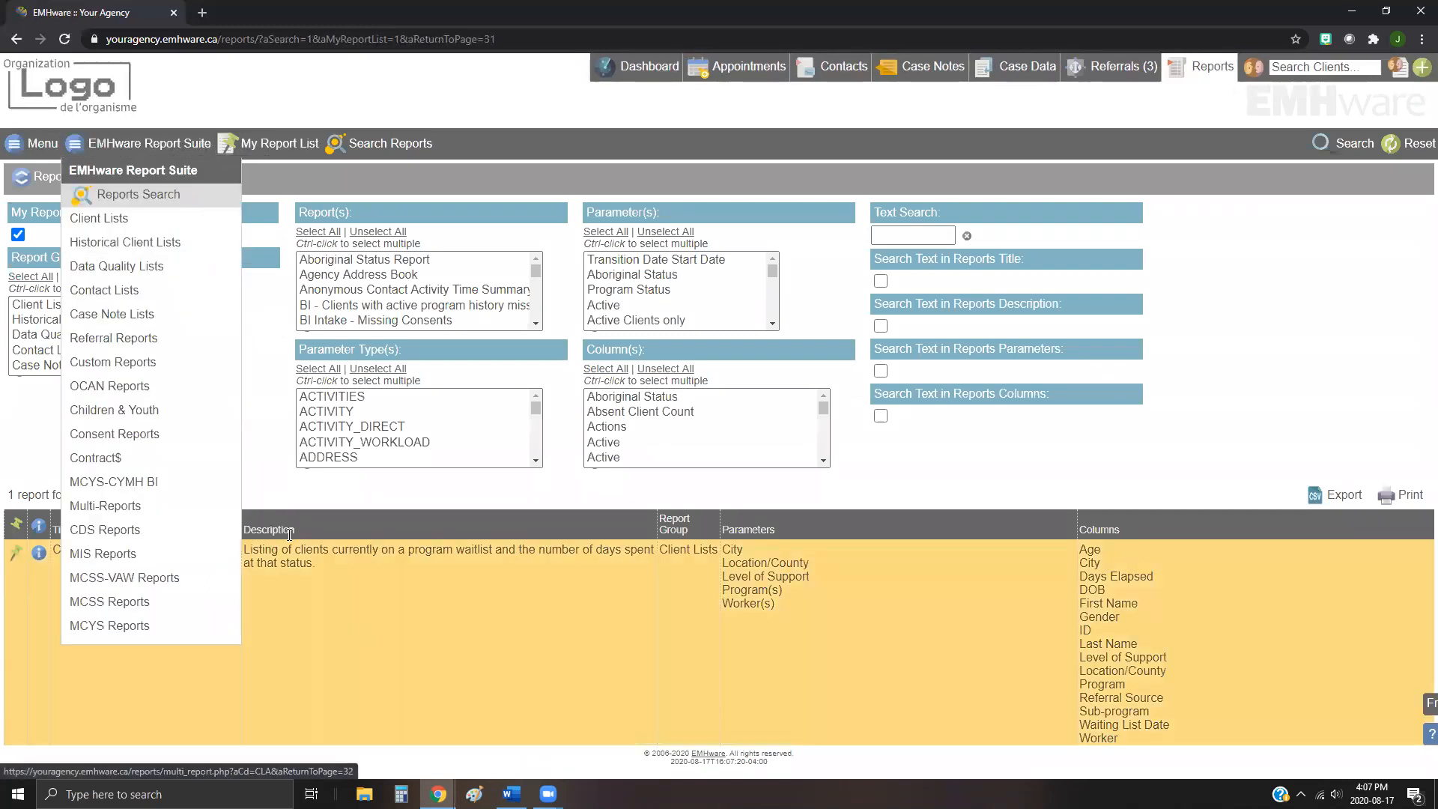
left_click(348, 641)
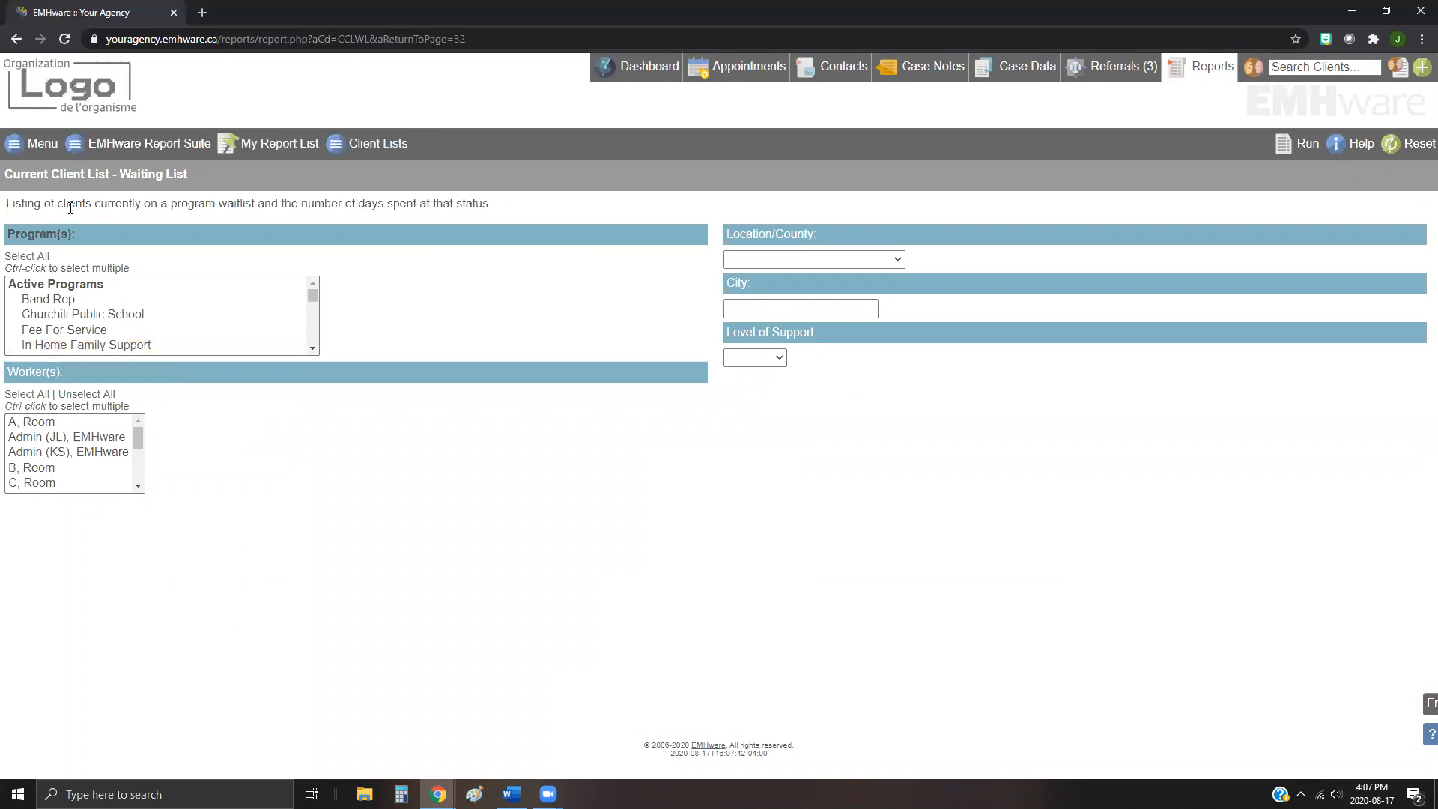
left_click_drag(11, 202, 499, 213)
left_click(499, 213)
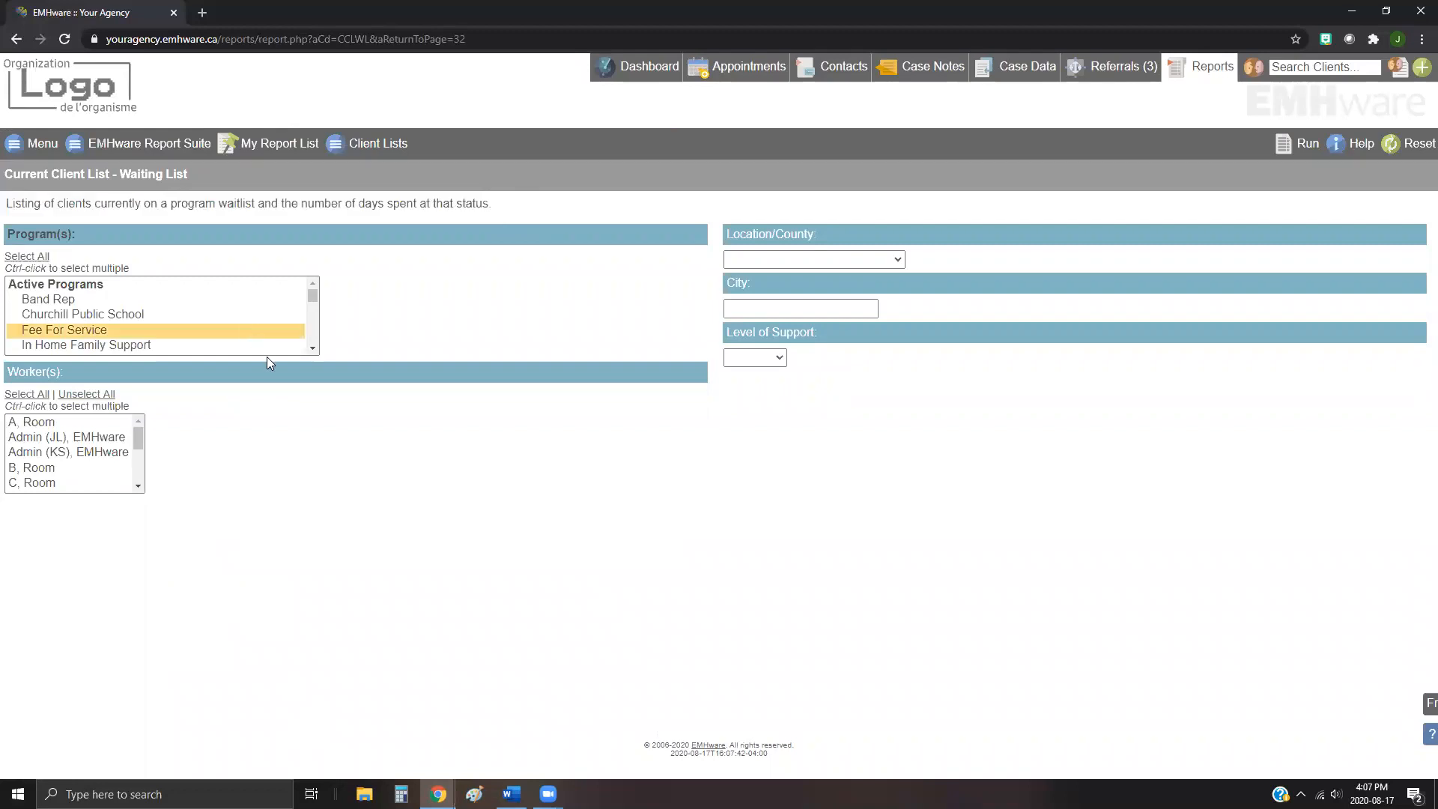
left_click(99, 349)
left_click(113, 362)
left_click(397, 358)
left_click(23, 262)
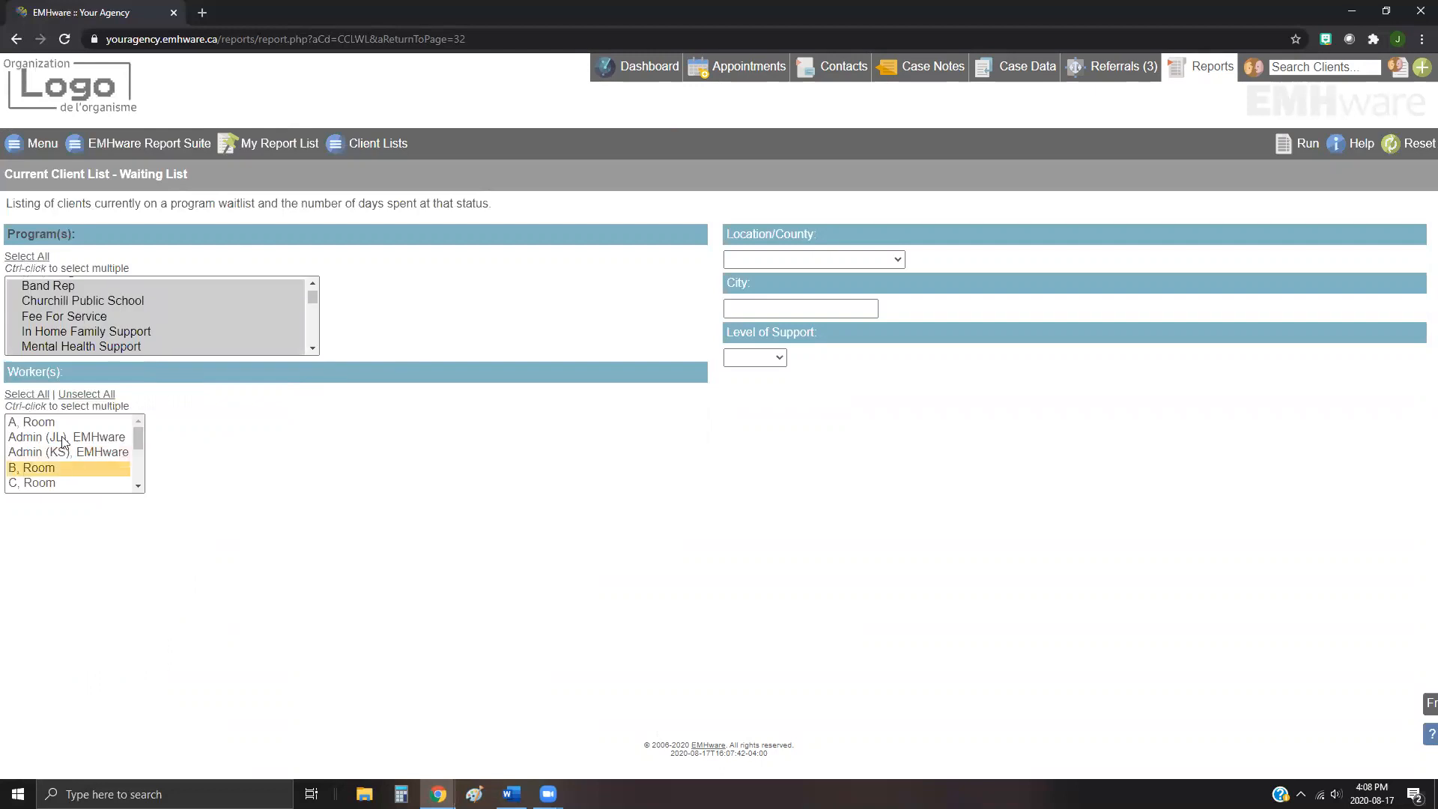
Step: Run the Current Client List - Waiting List report
scroll(67, 468, "down", 5)
scroll(66, 470, "up", 5)
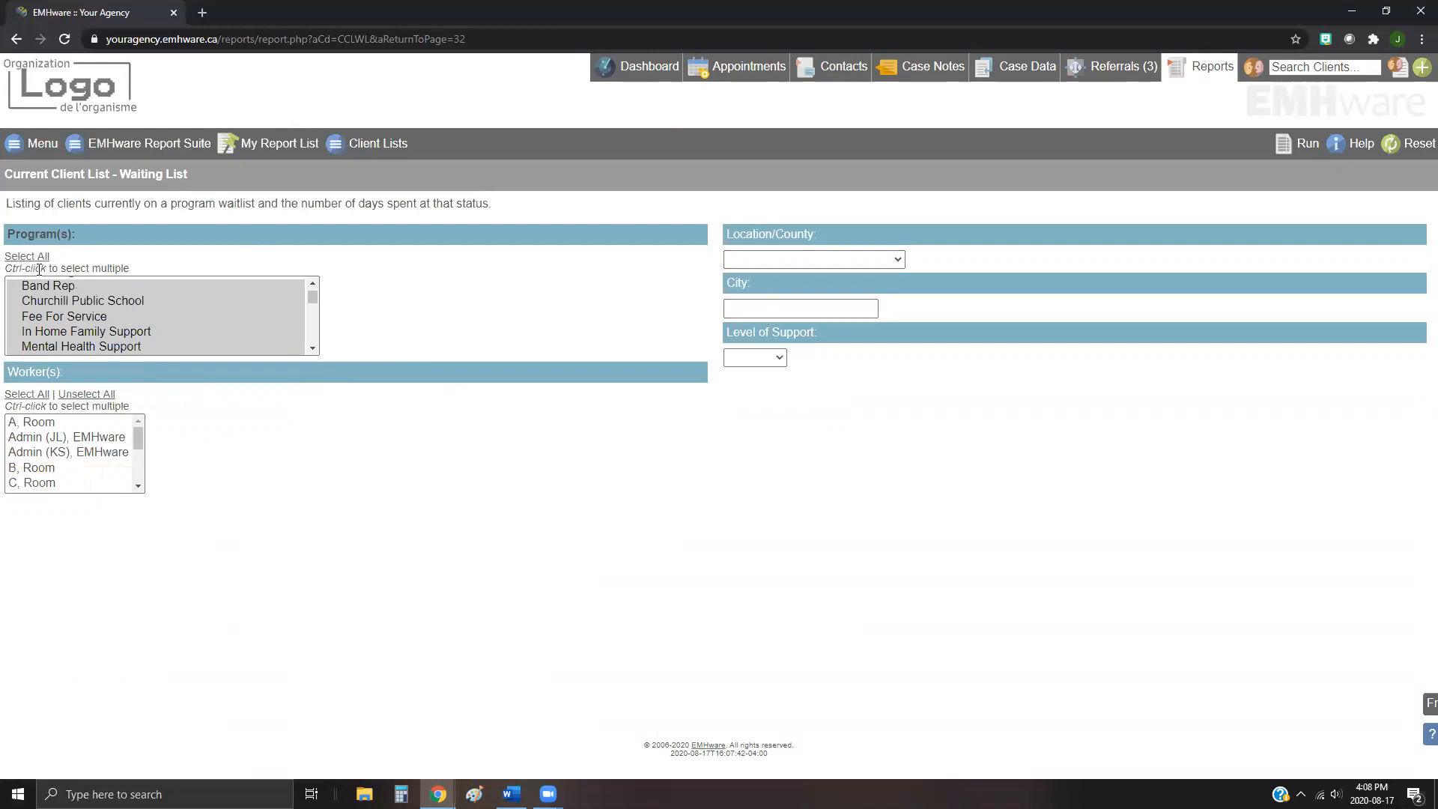
left_click(1308, 147)
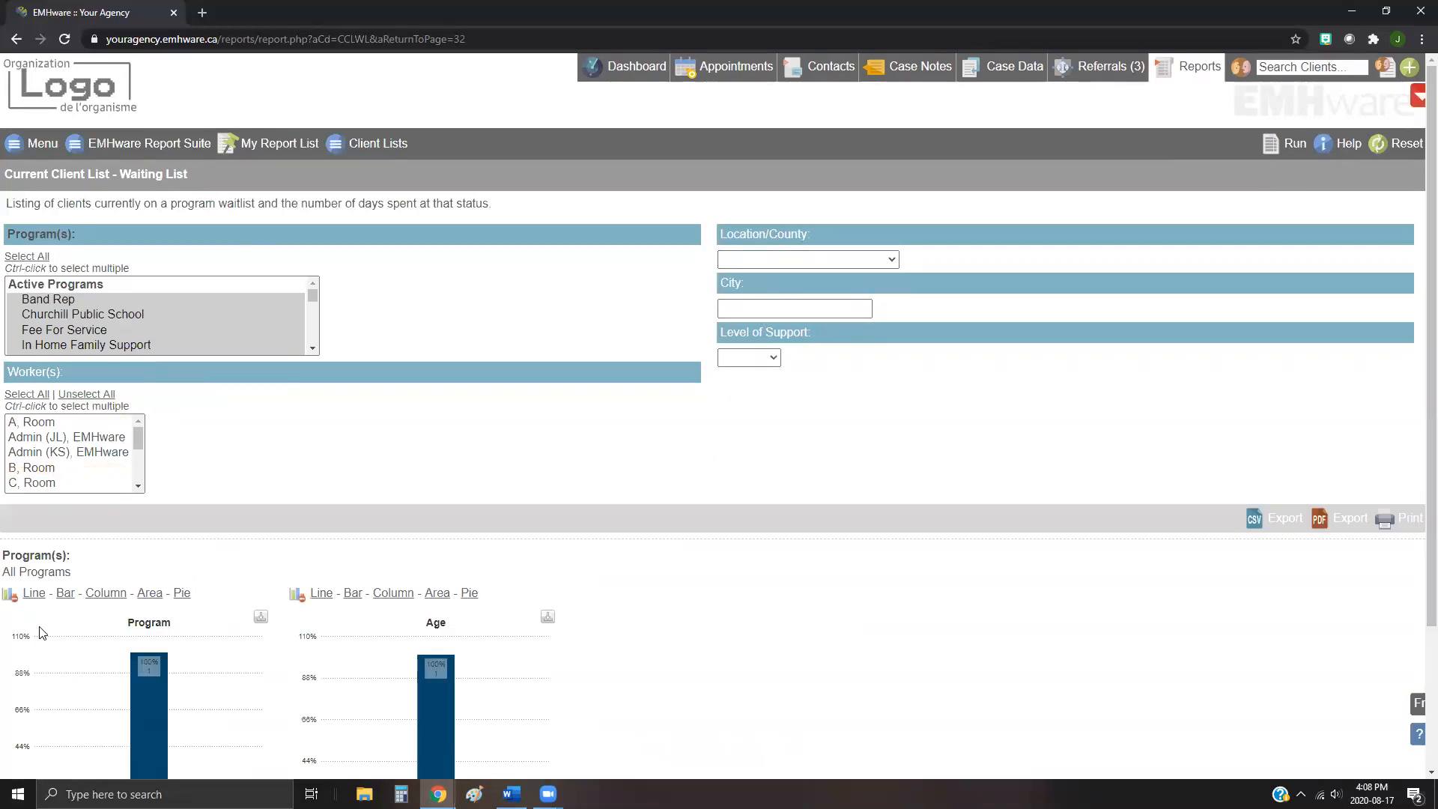
Step: Remove the Program and Age charts from the results and chart the City column instead
scroll(88, 612, "down", 2)
scroll(89, 612, "down", 1)
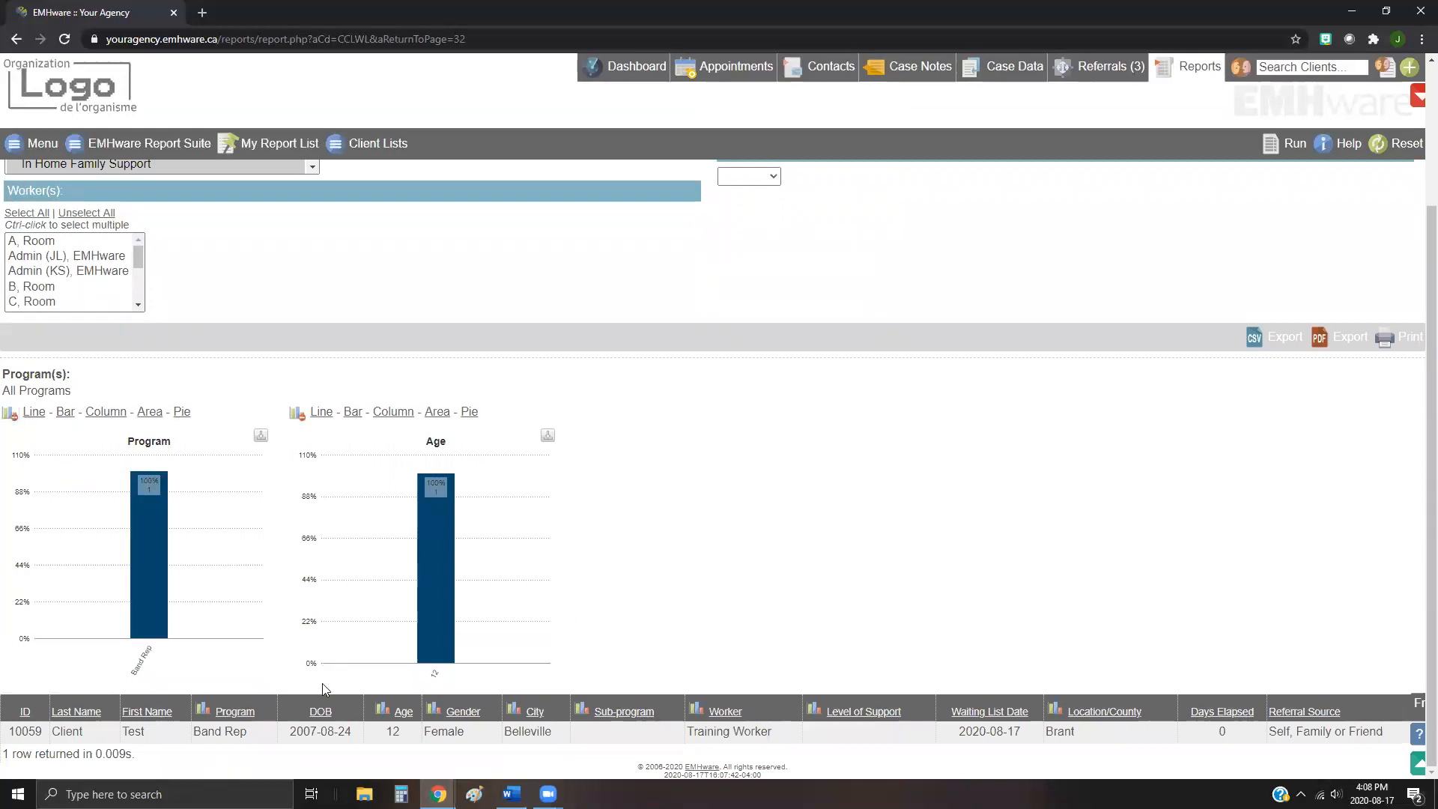
left_click(9, 415)
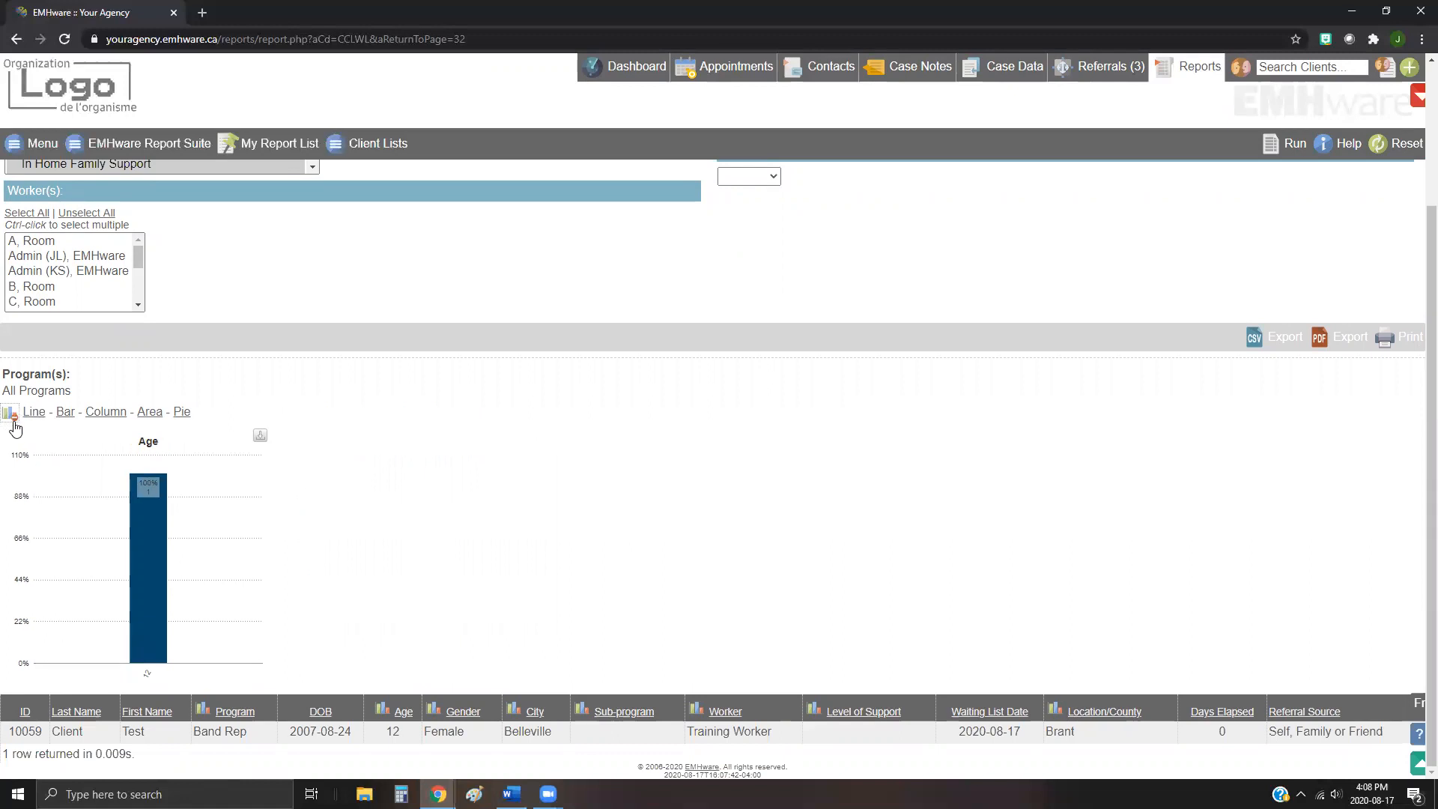
left_click(10, 416)
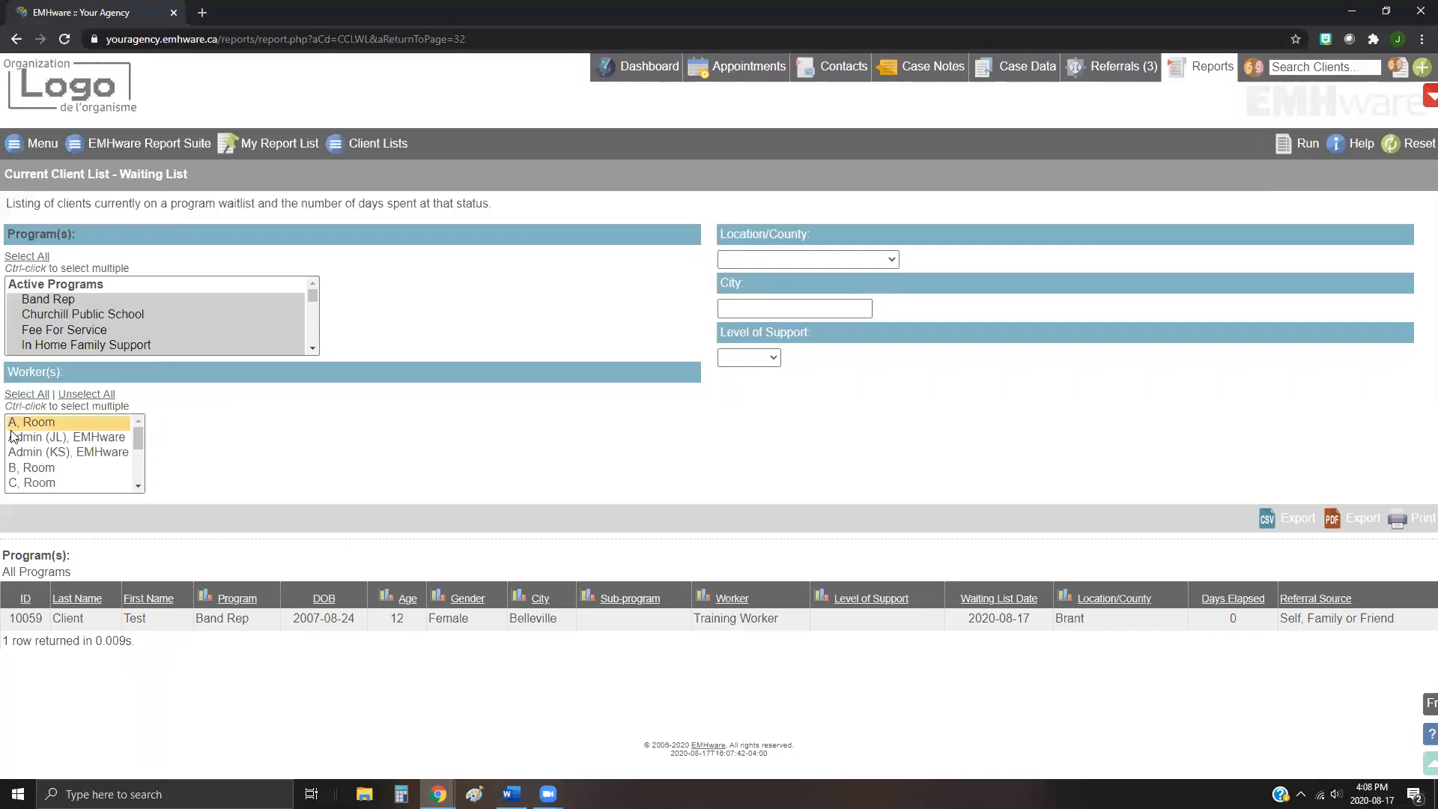
left_click(517, 597)
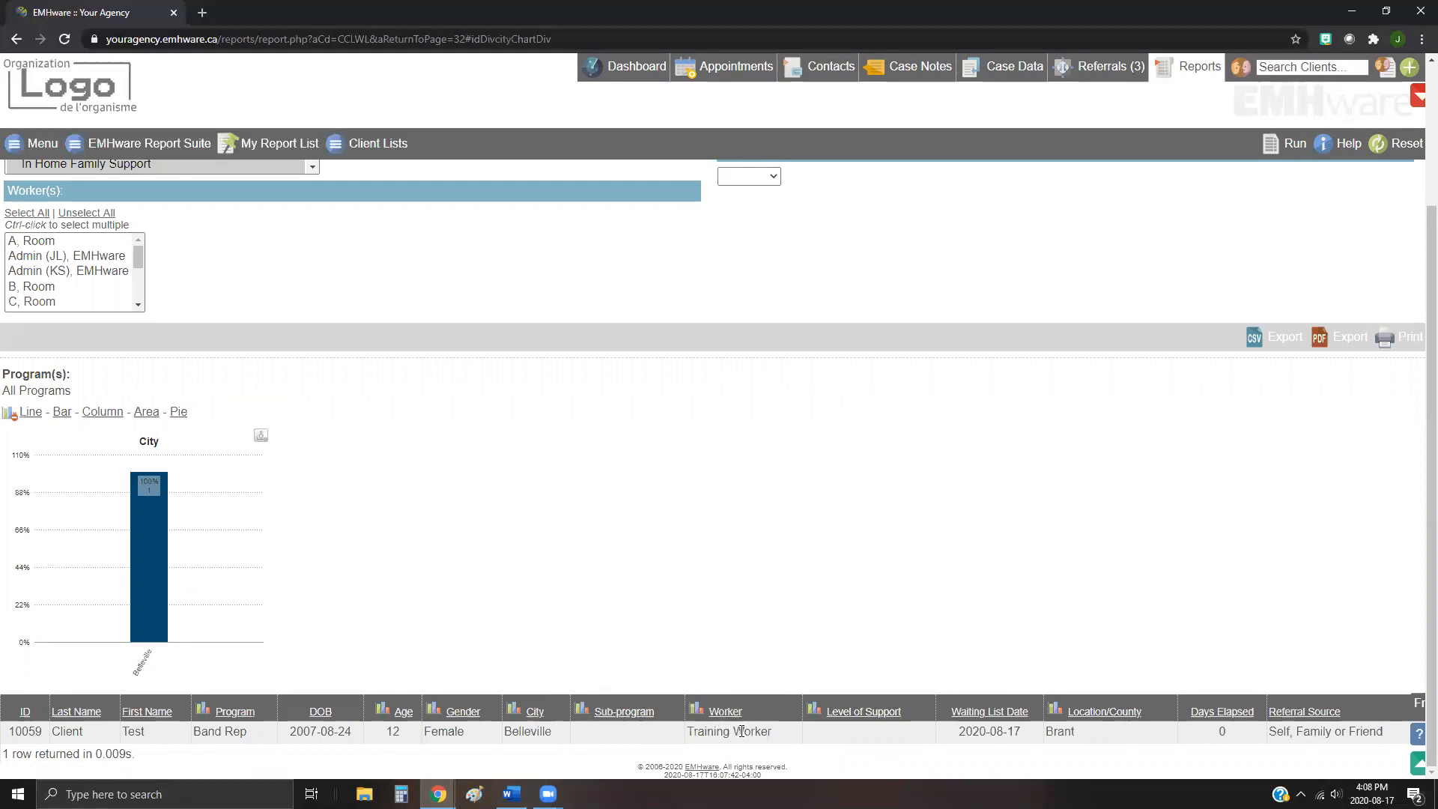
scroll(724, 697, "up", 2)
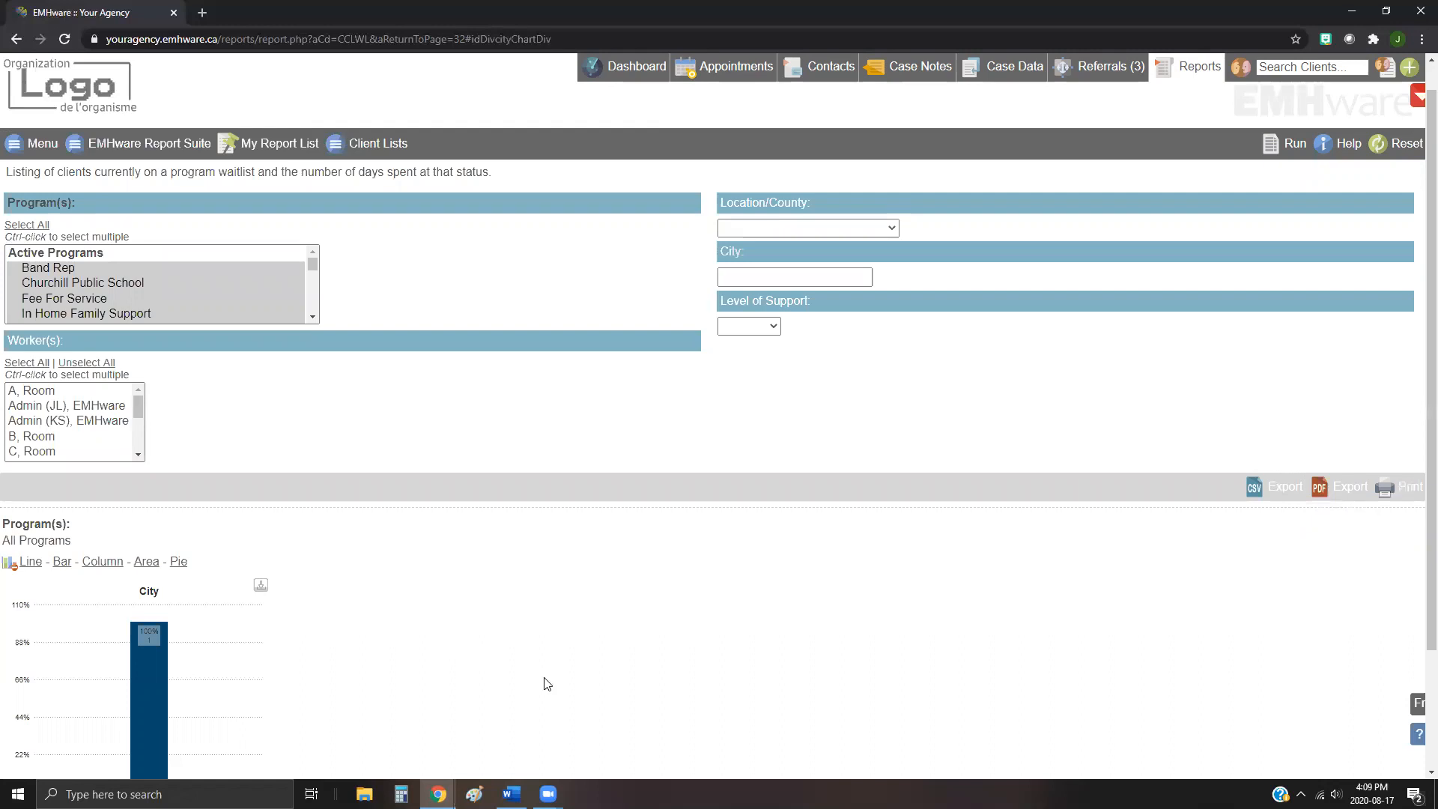
Step: Open the Historical Client List - Receiving Services report from the Historical Client Lists group
left_click(148, 147)
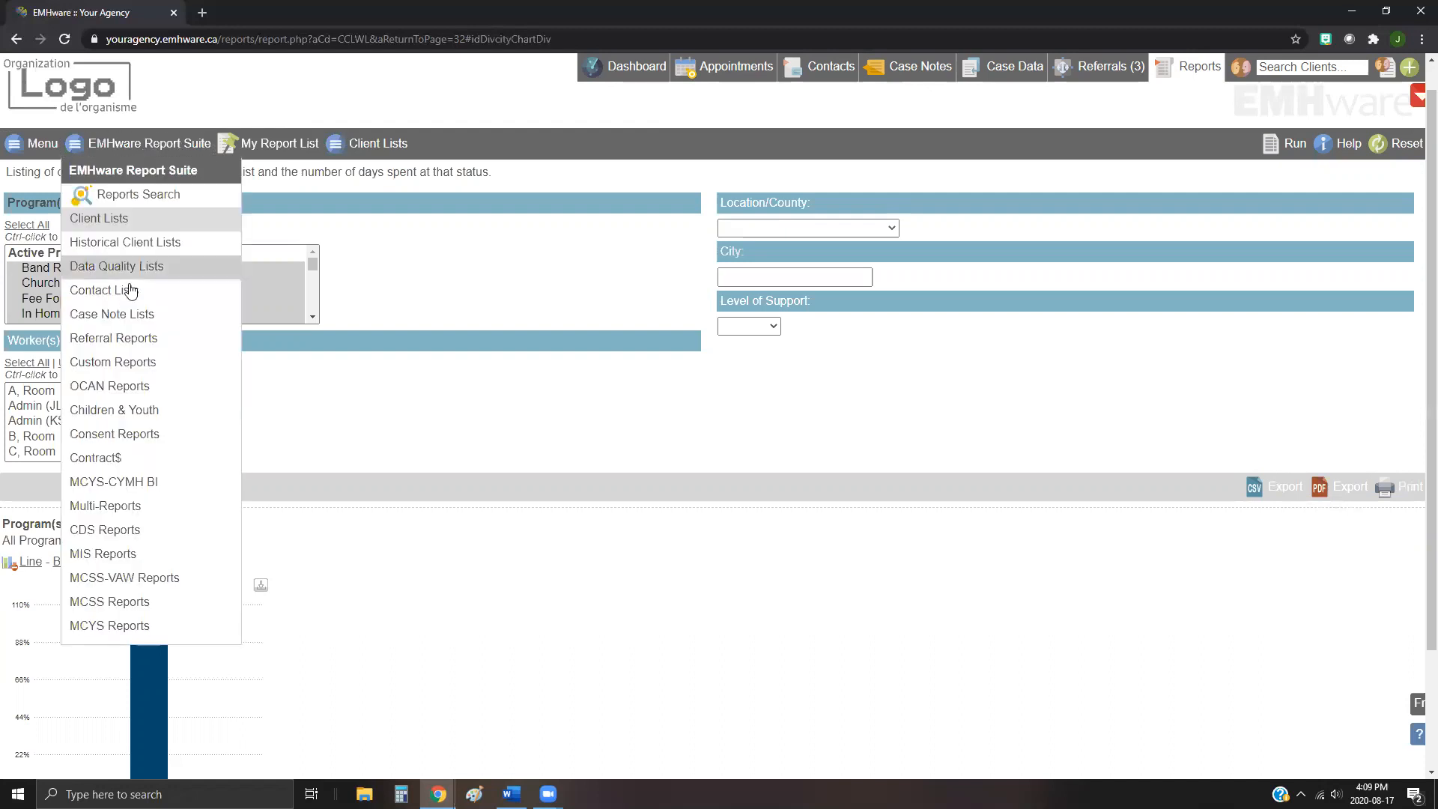
left_click(105, 247)
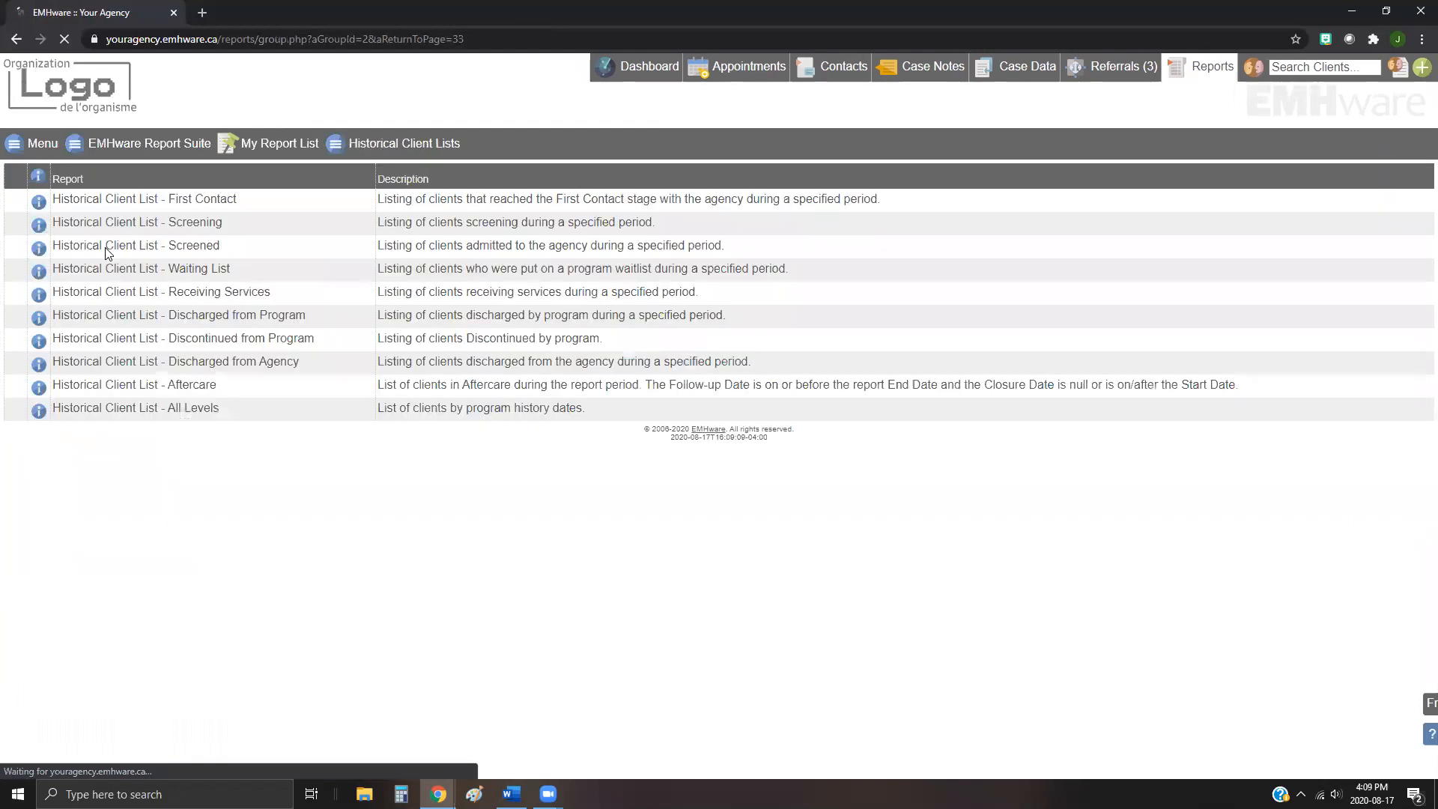
left_click(126, 296)
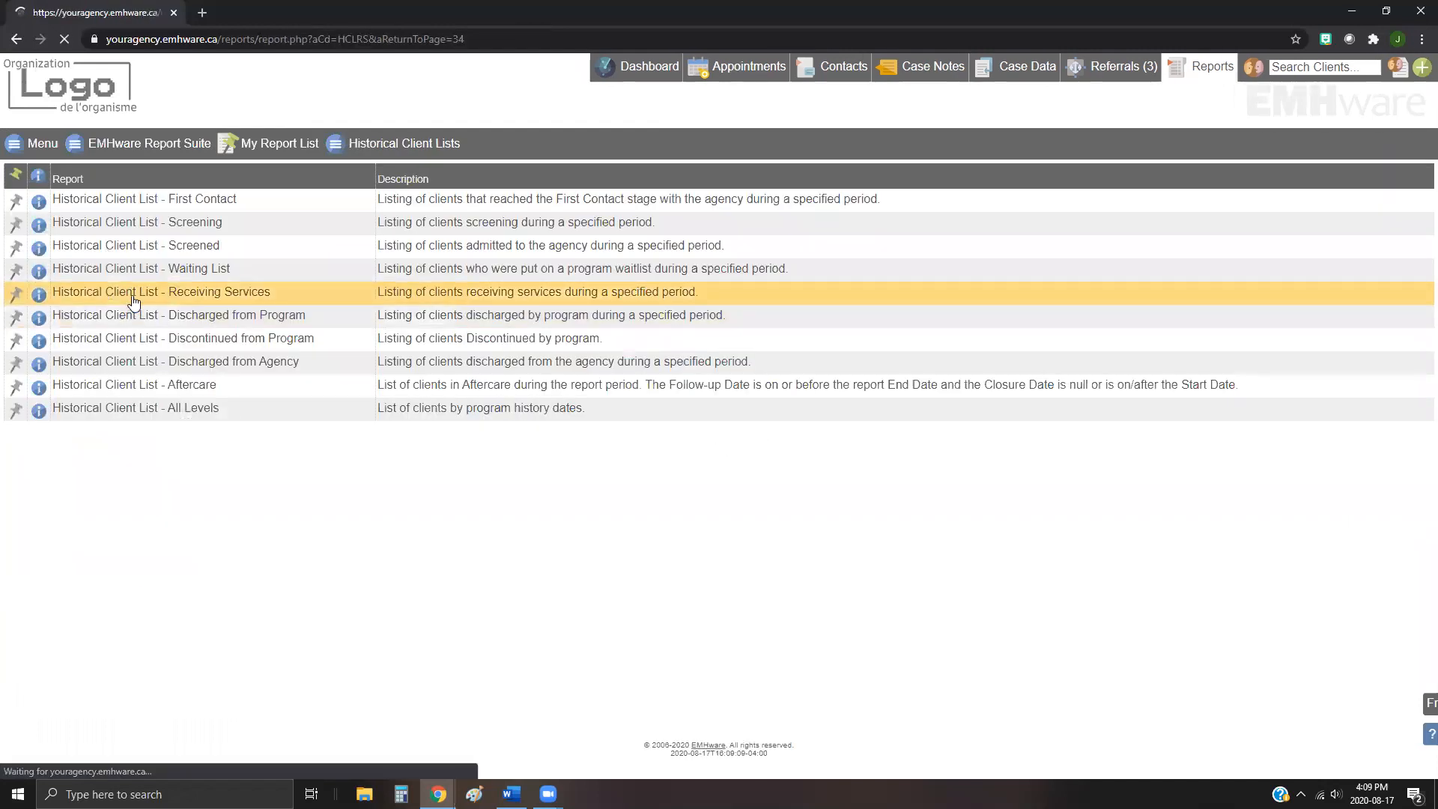
Step: Examine the Start date picker and other parameter fields of the Receiving Services report
left_click(72, 262)
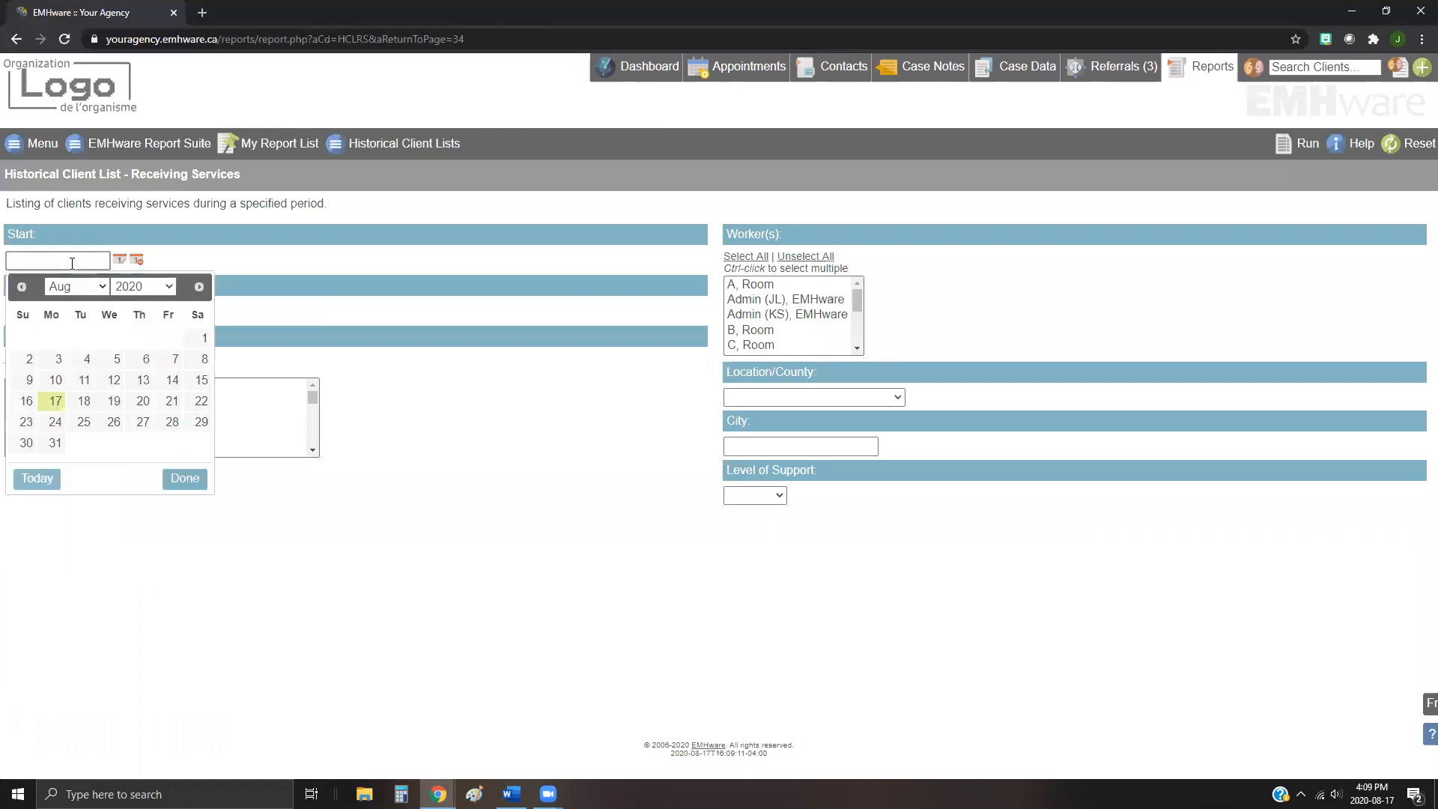
left_click(305, 276)
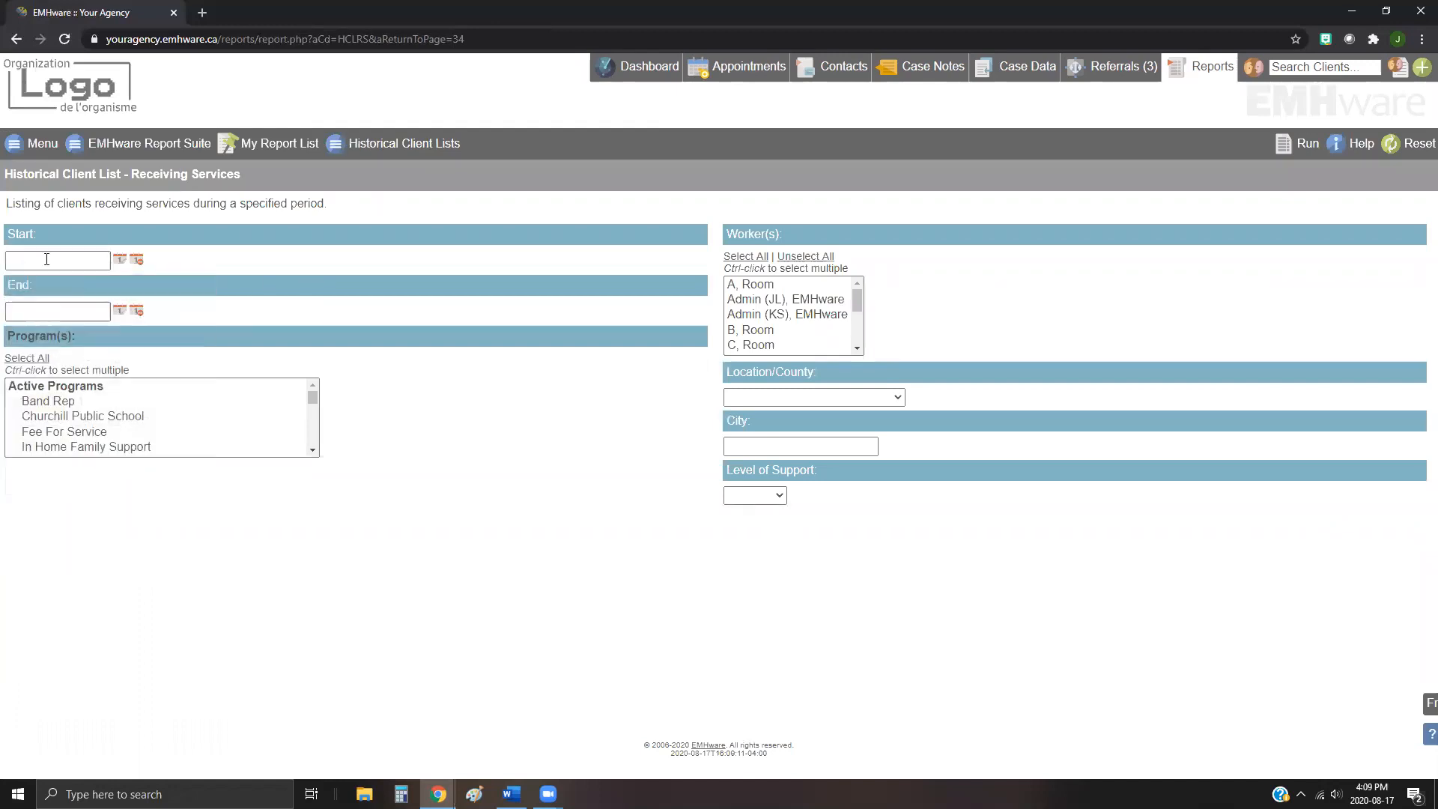
left_click(149, 145)
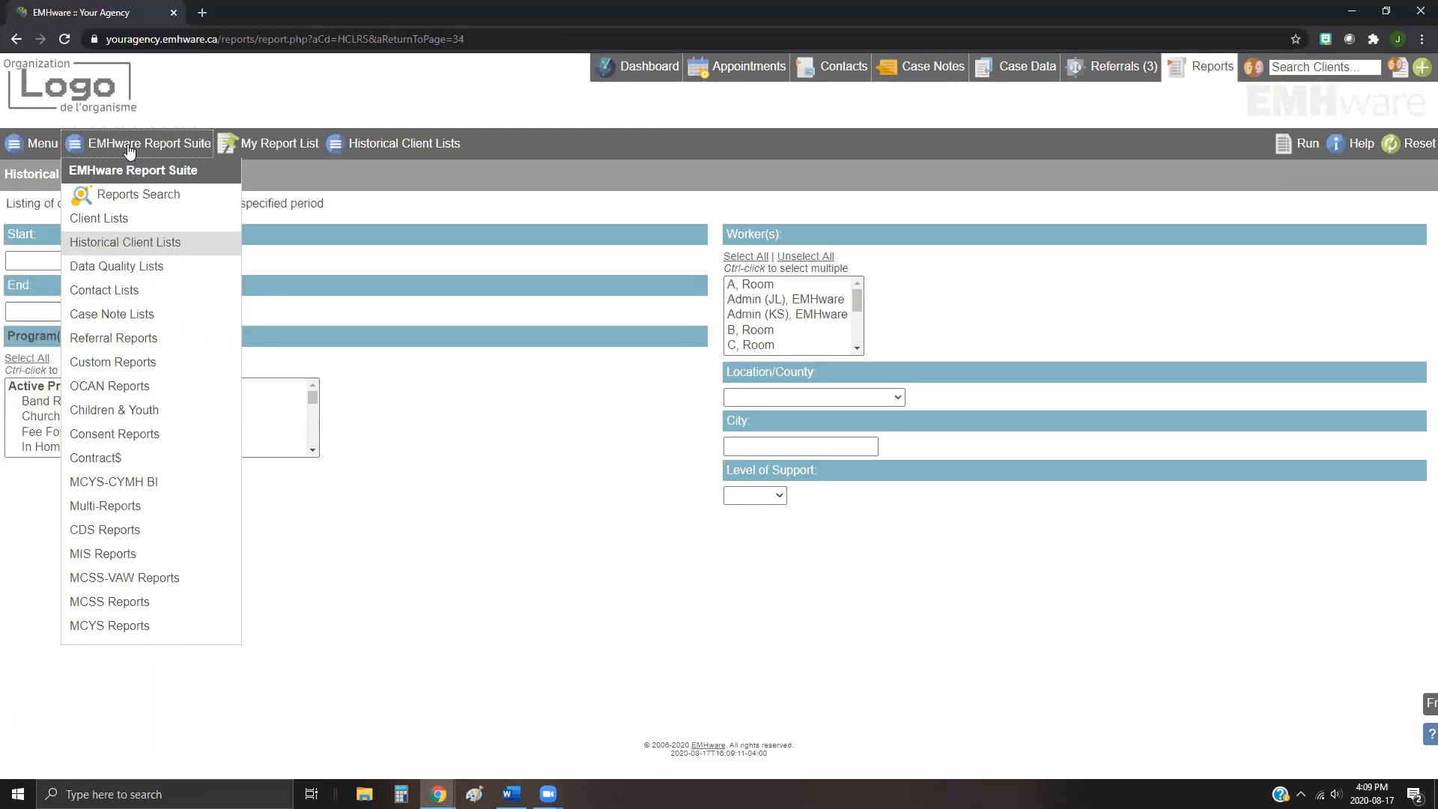
left_click(129, 155)
left_click(157, 193)
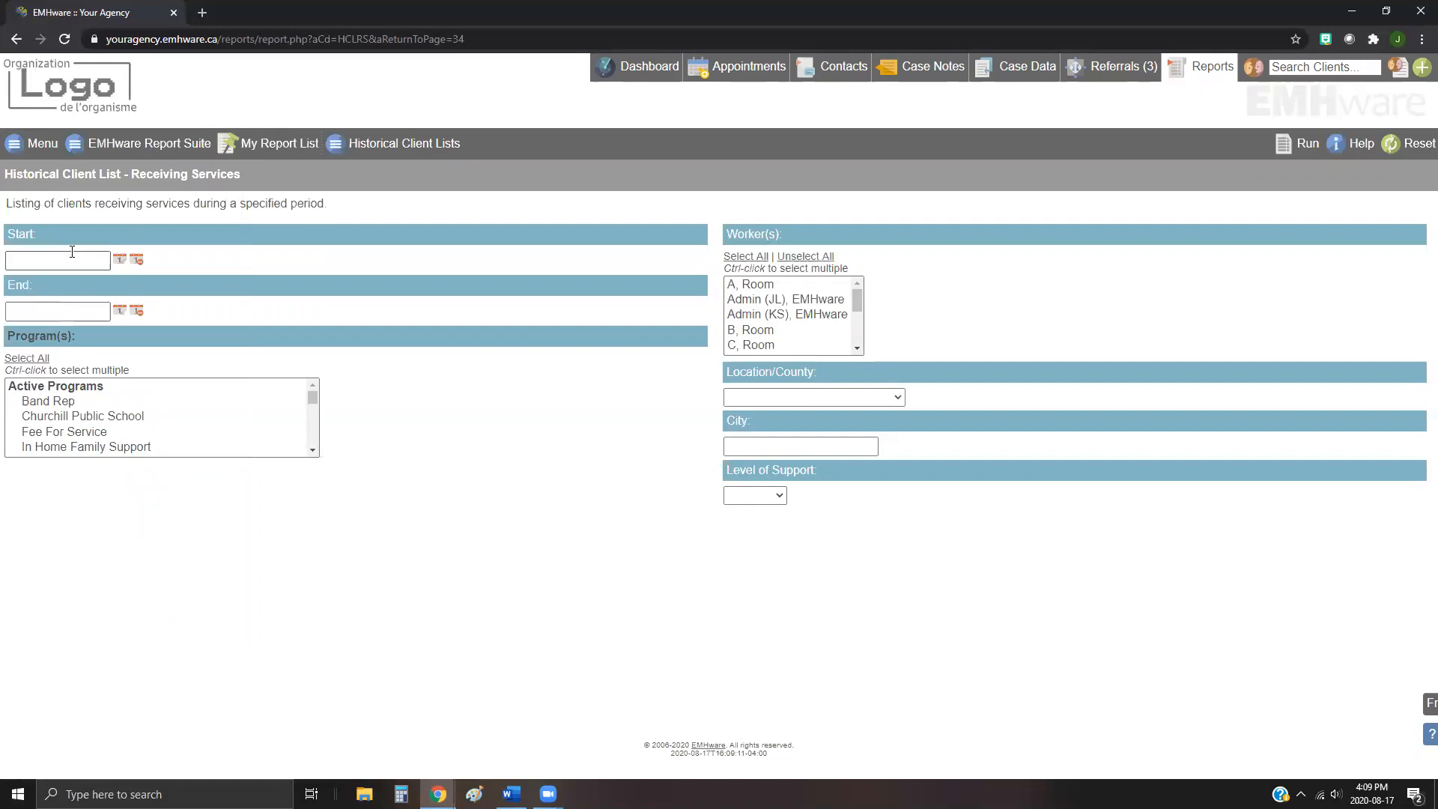
left_click_drag(334, 208, 52, 204)
left_click(46, 259)
left_click(749, 286)
Step: Open the MIS Reports submission page from the EMHware Report Suite
left_click(155, 149)
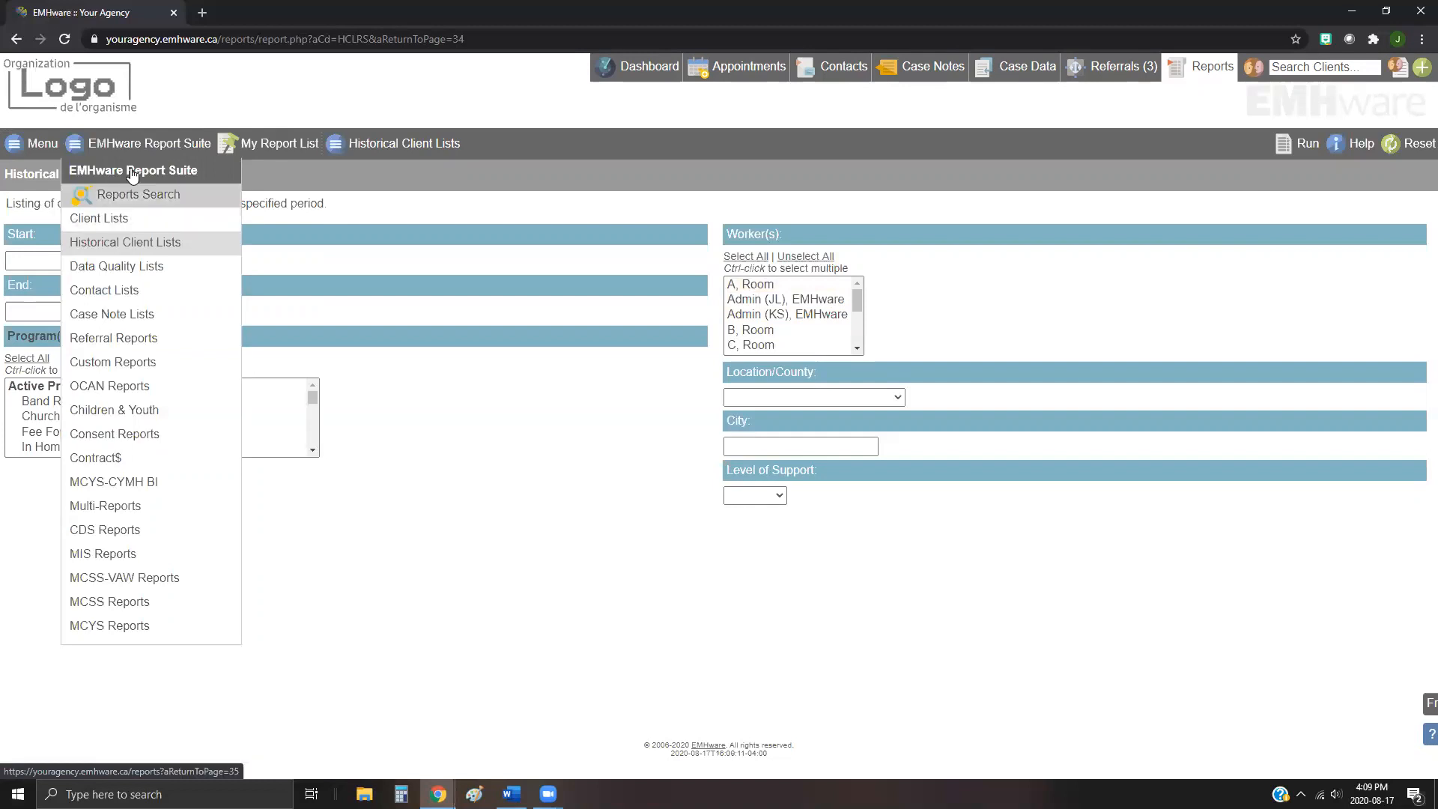
left_click(148, 147)
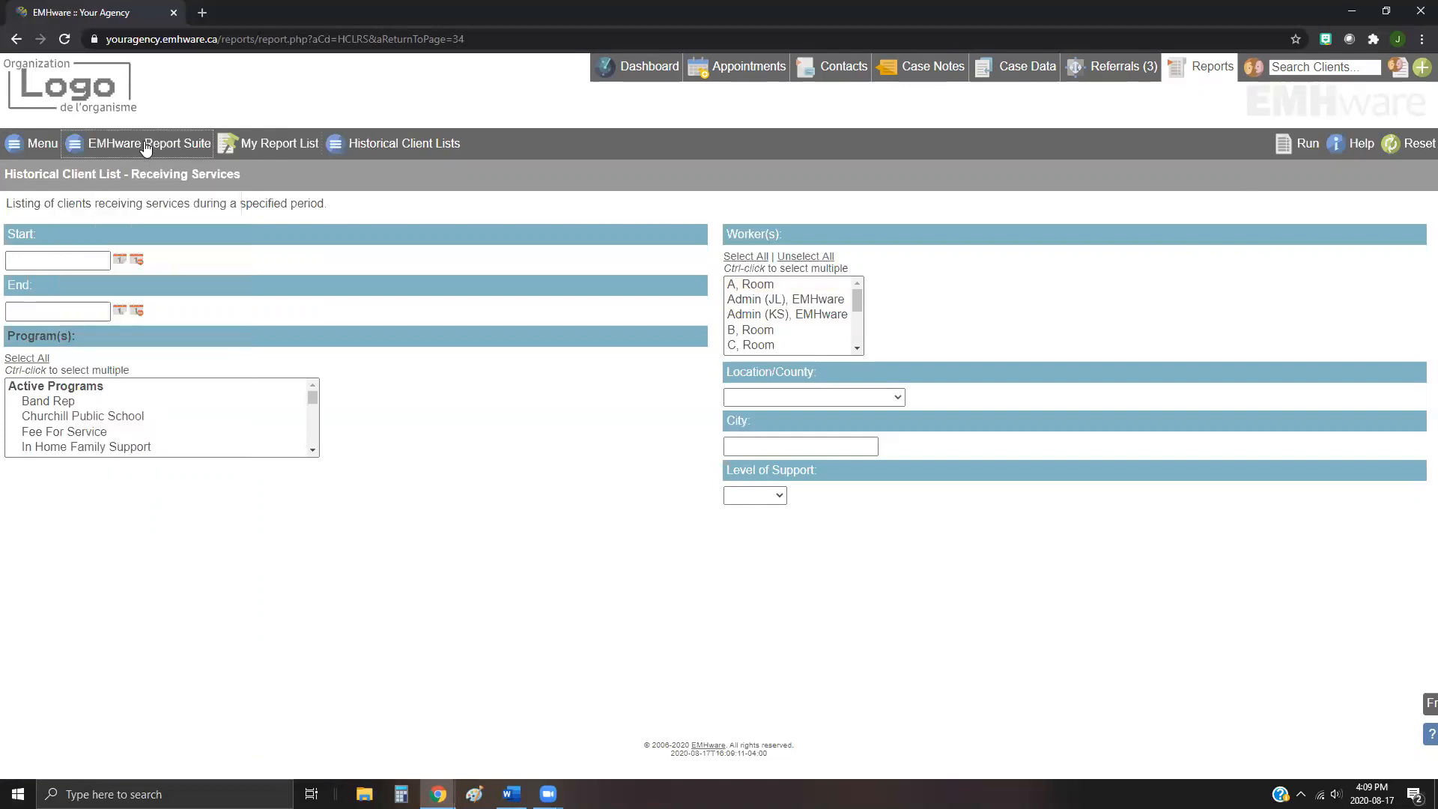
left_click(148, 147)
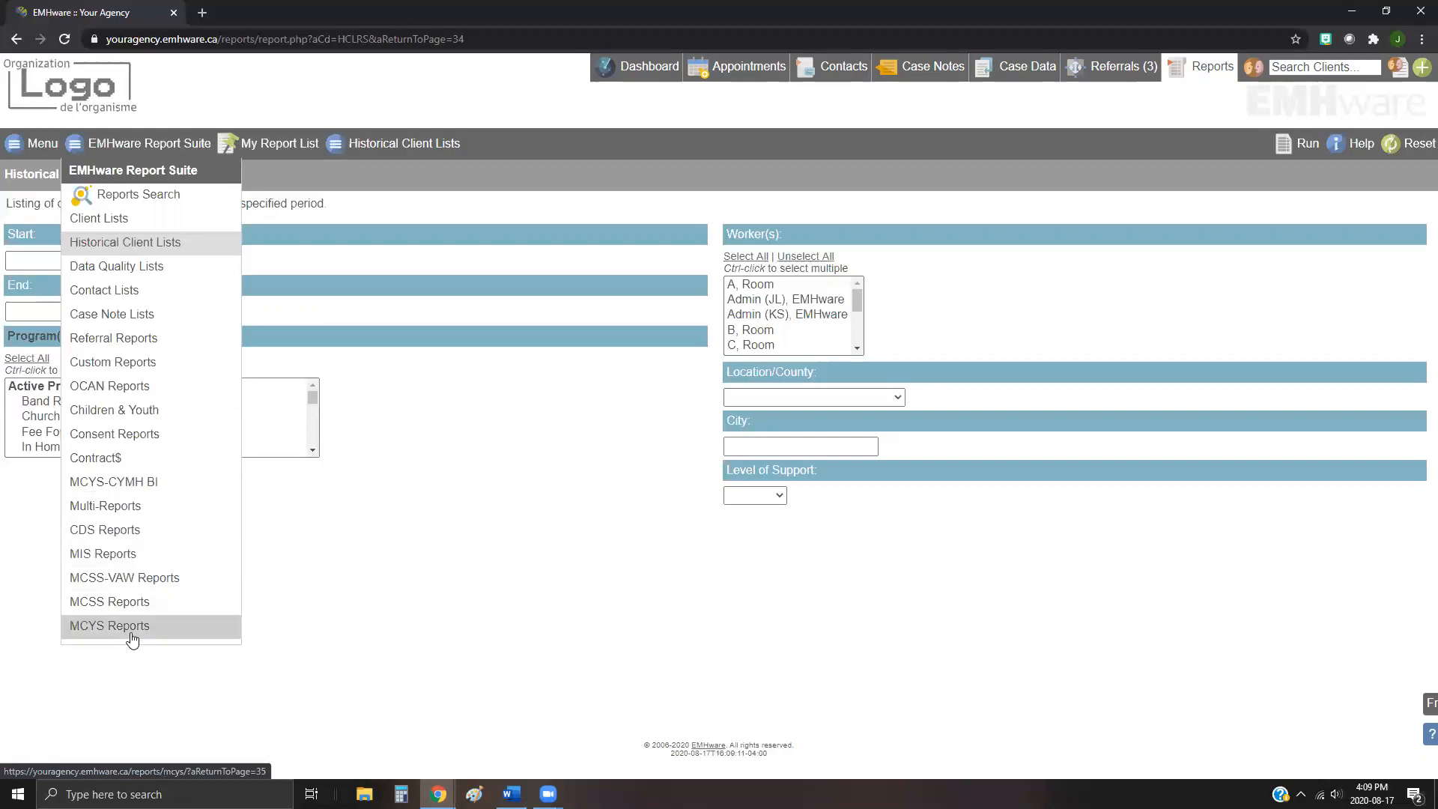
left_click(126, 553)
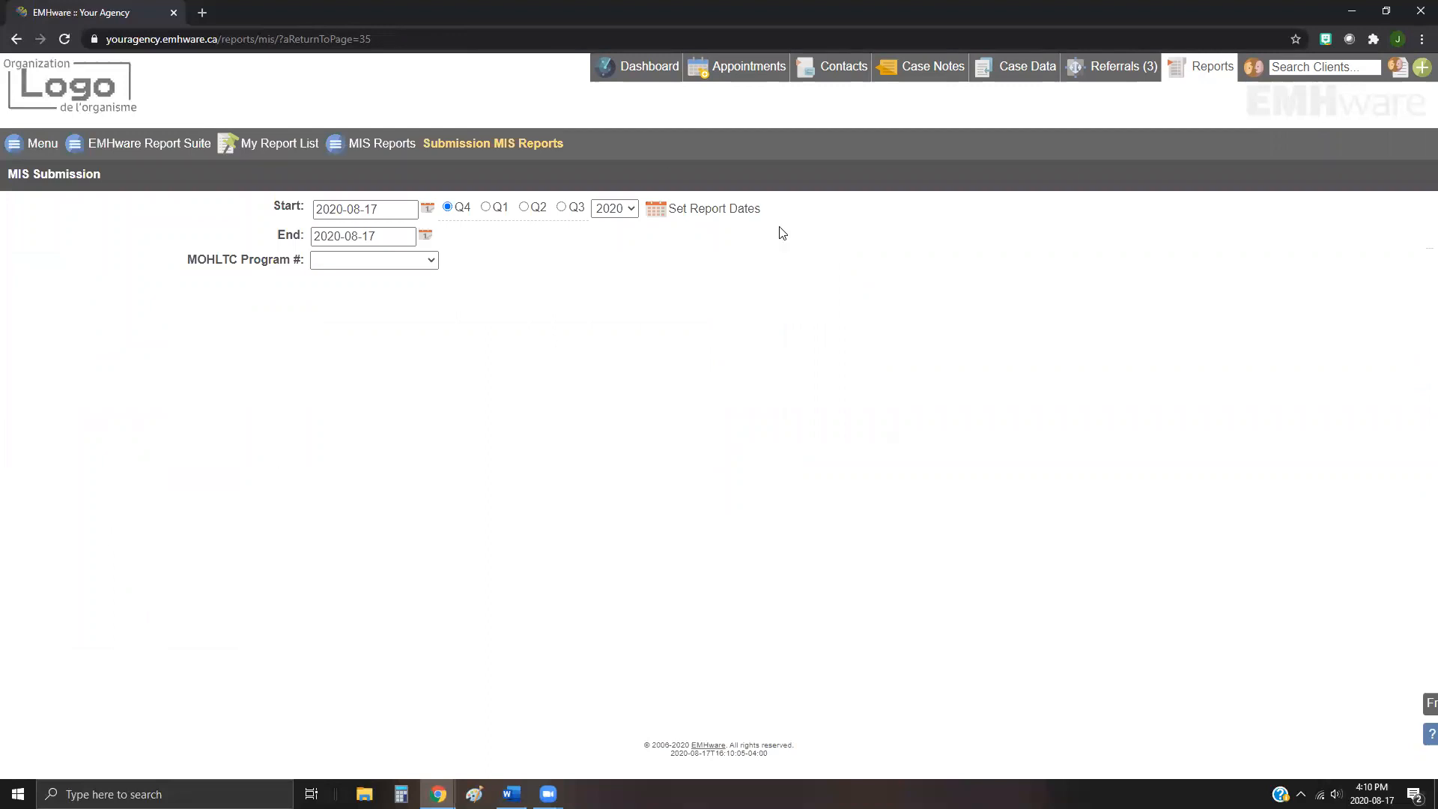
Step: Set the MIS submission report dates to quarter Q2 of 2020
left_click(396, 260)
left_click(380, 260)
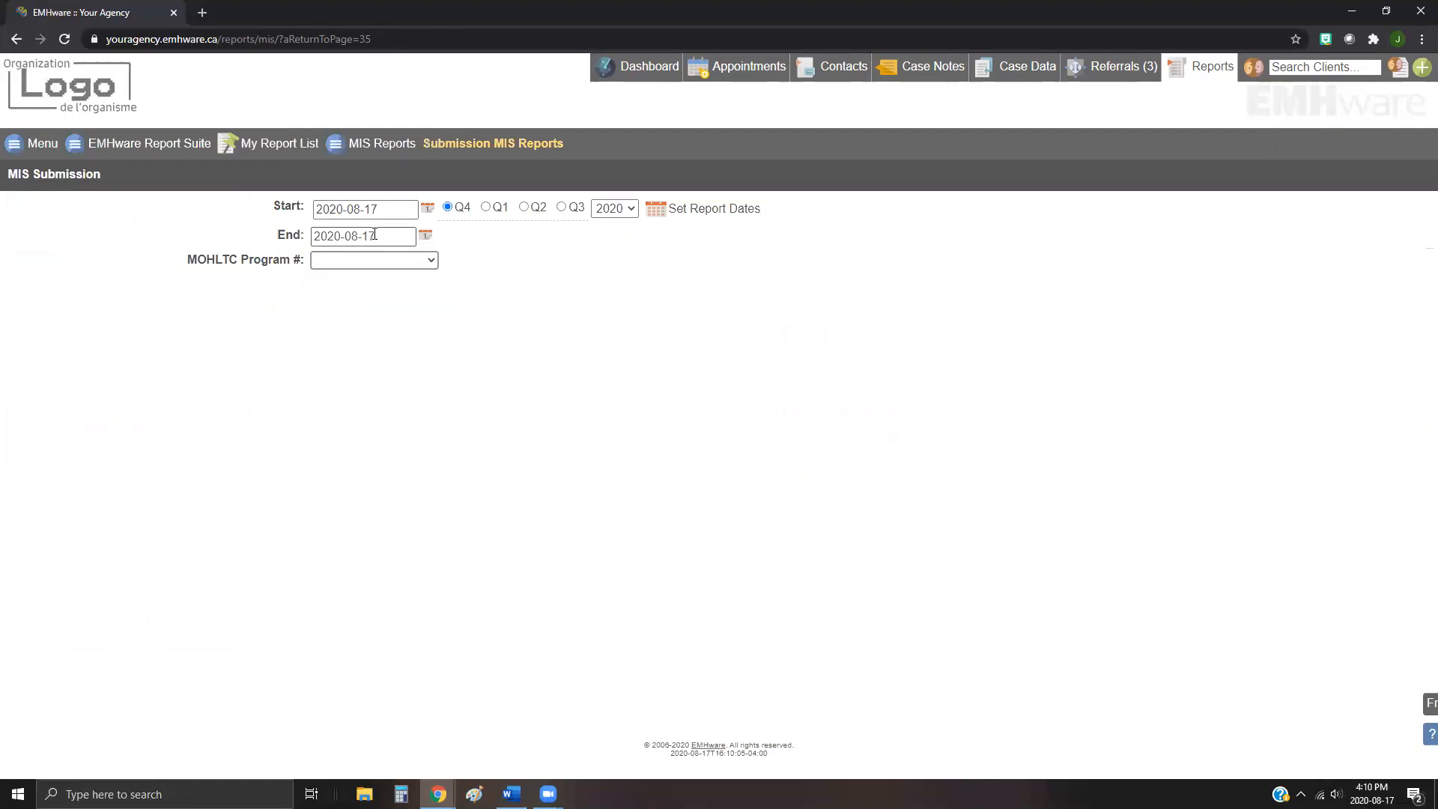
left_click(532, 208)
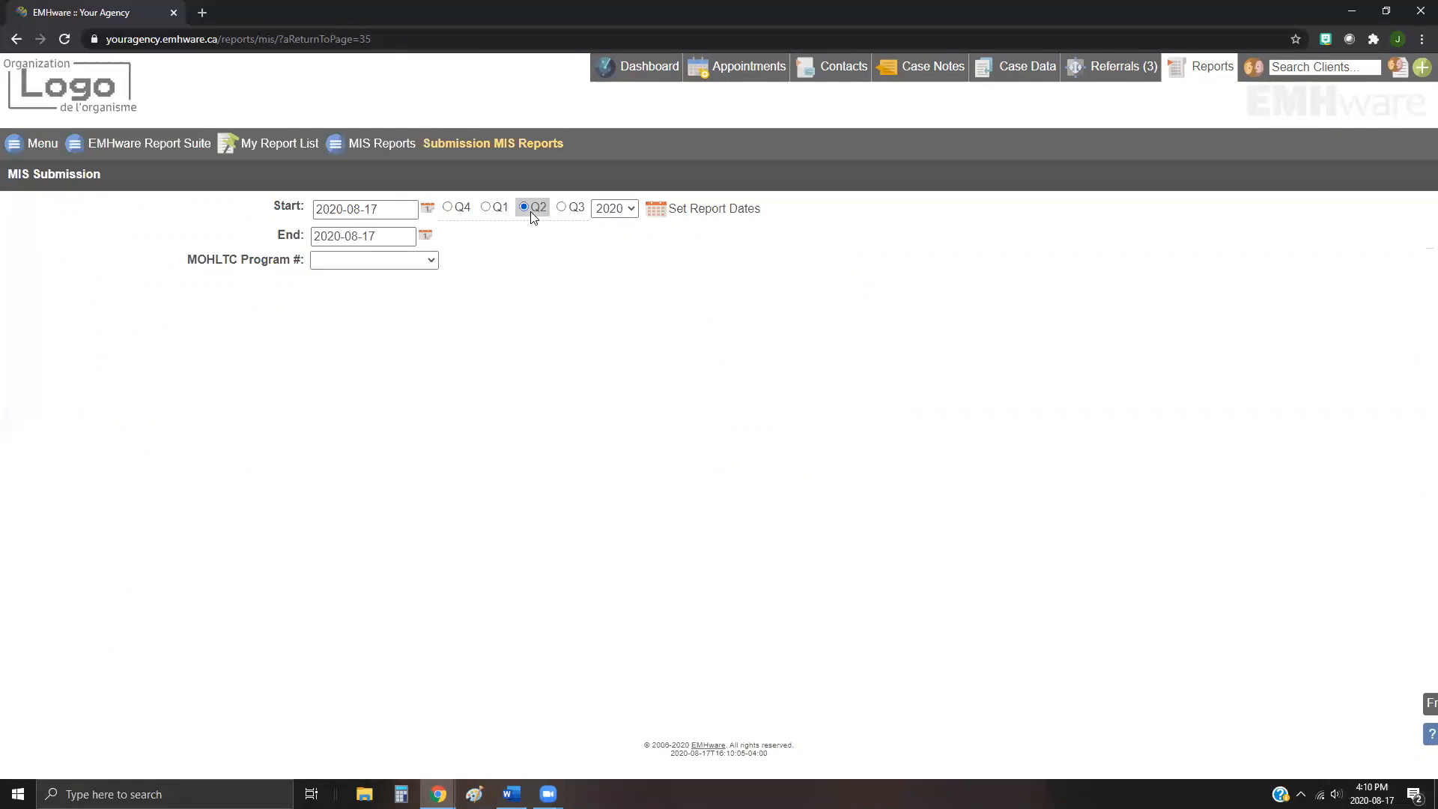
left_click(726, 216)
left_click(730, 217)
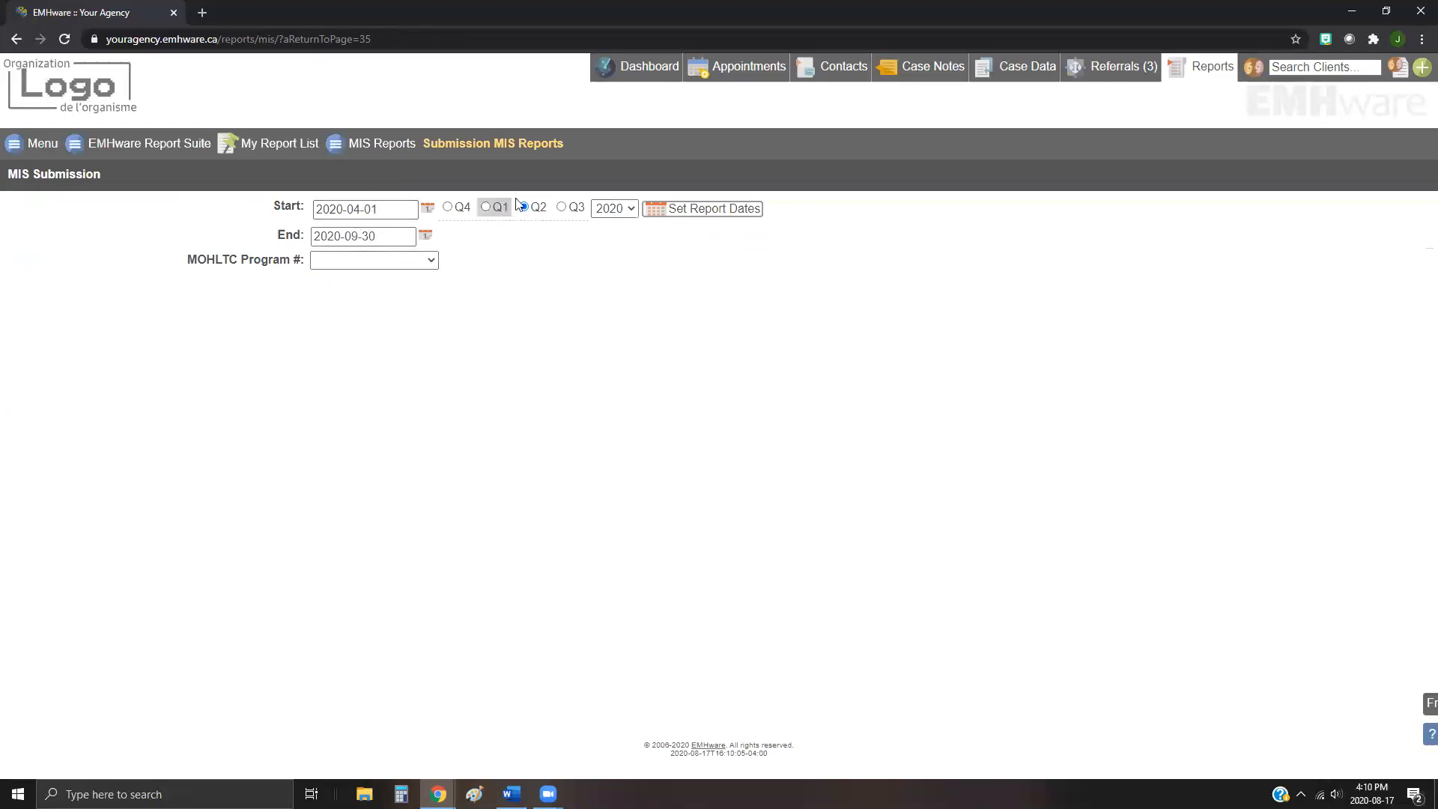
left_click(353, 240)
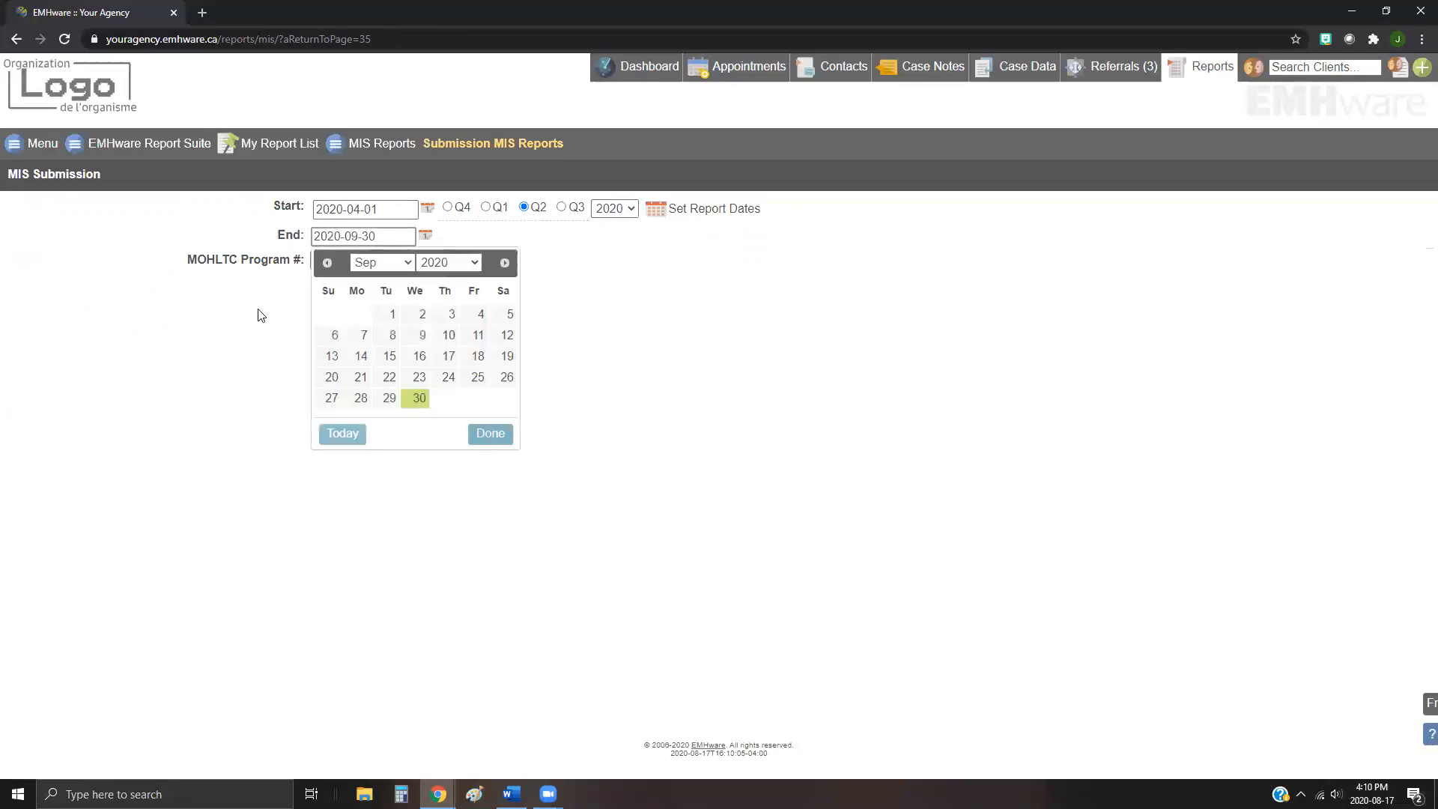
left_click(598, 277)
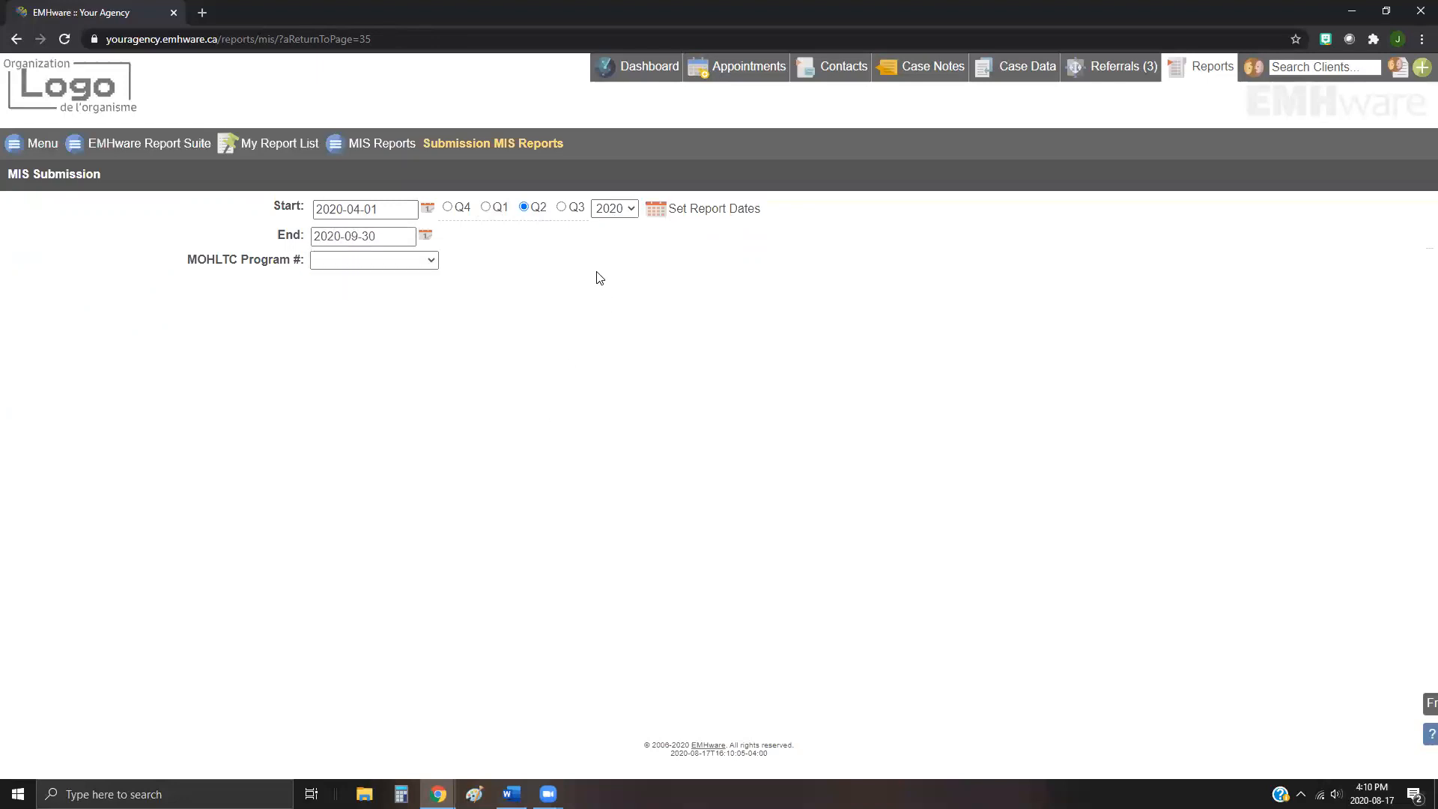
Step: Choose MOHLTC Program # 1234 and the functional centre 725 09 76 Case Management Mental Health
left_click(433, 262)
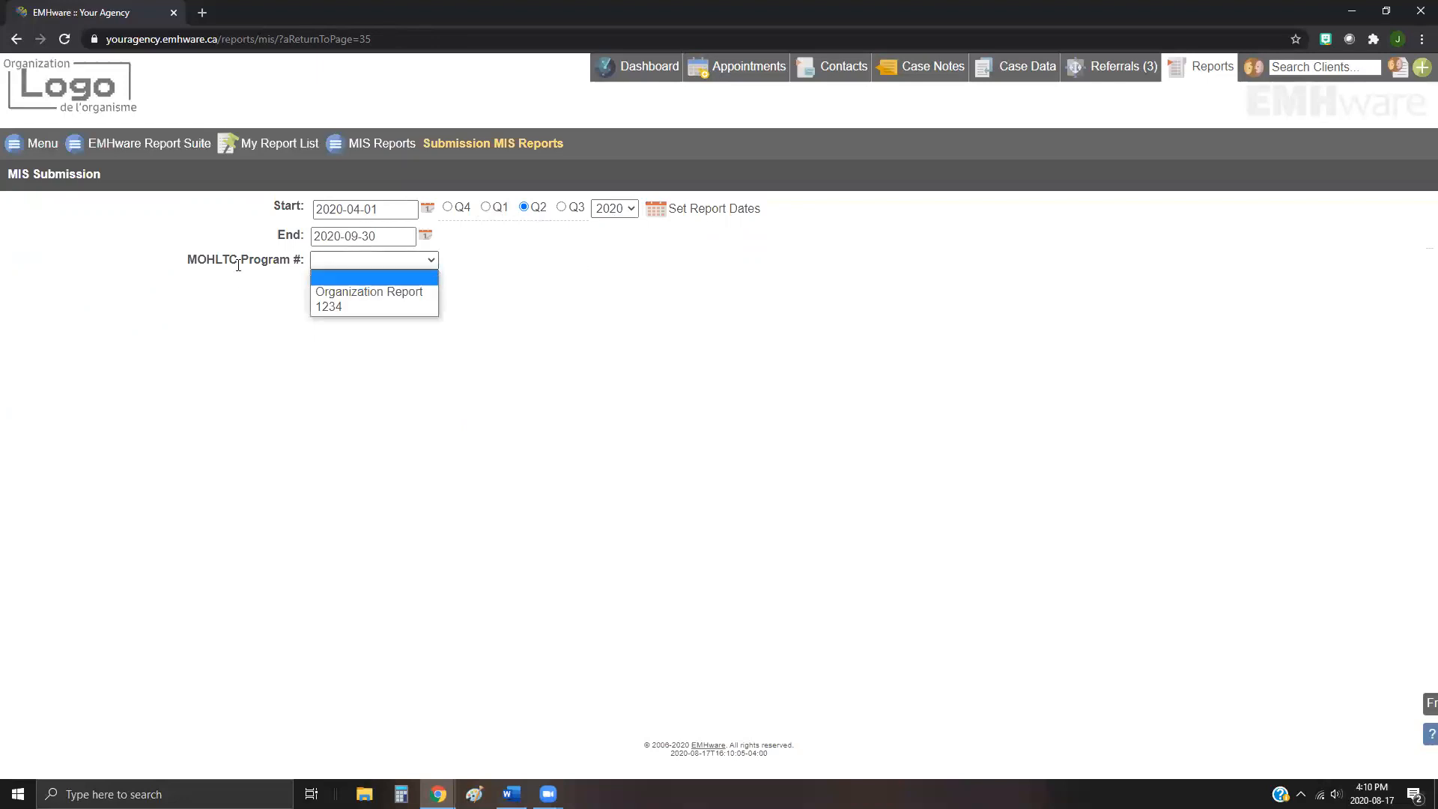
left_click(340, 308)
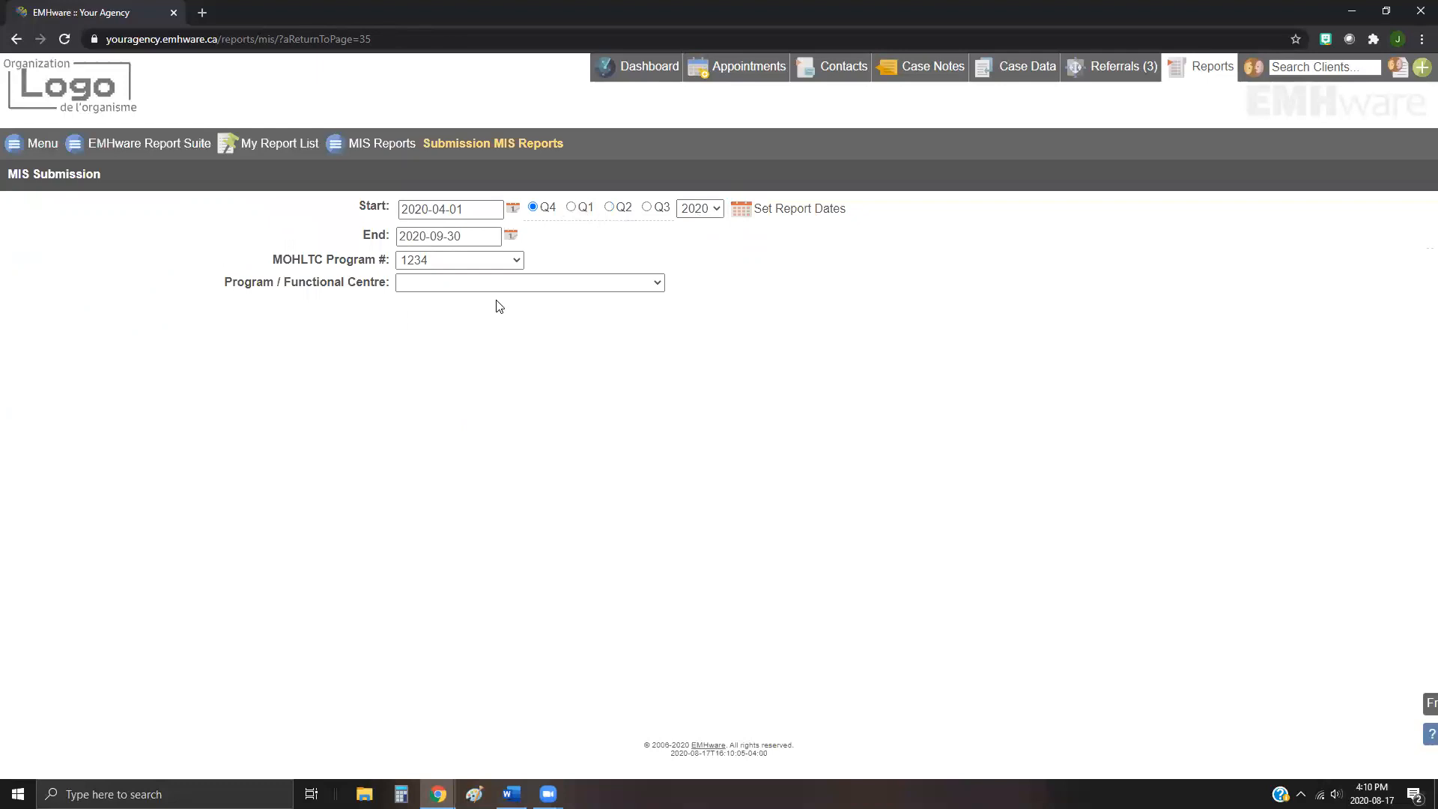
left_click(494, 281)
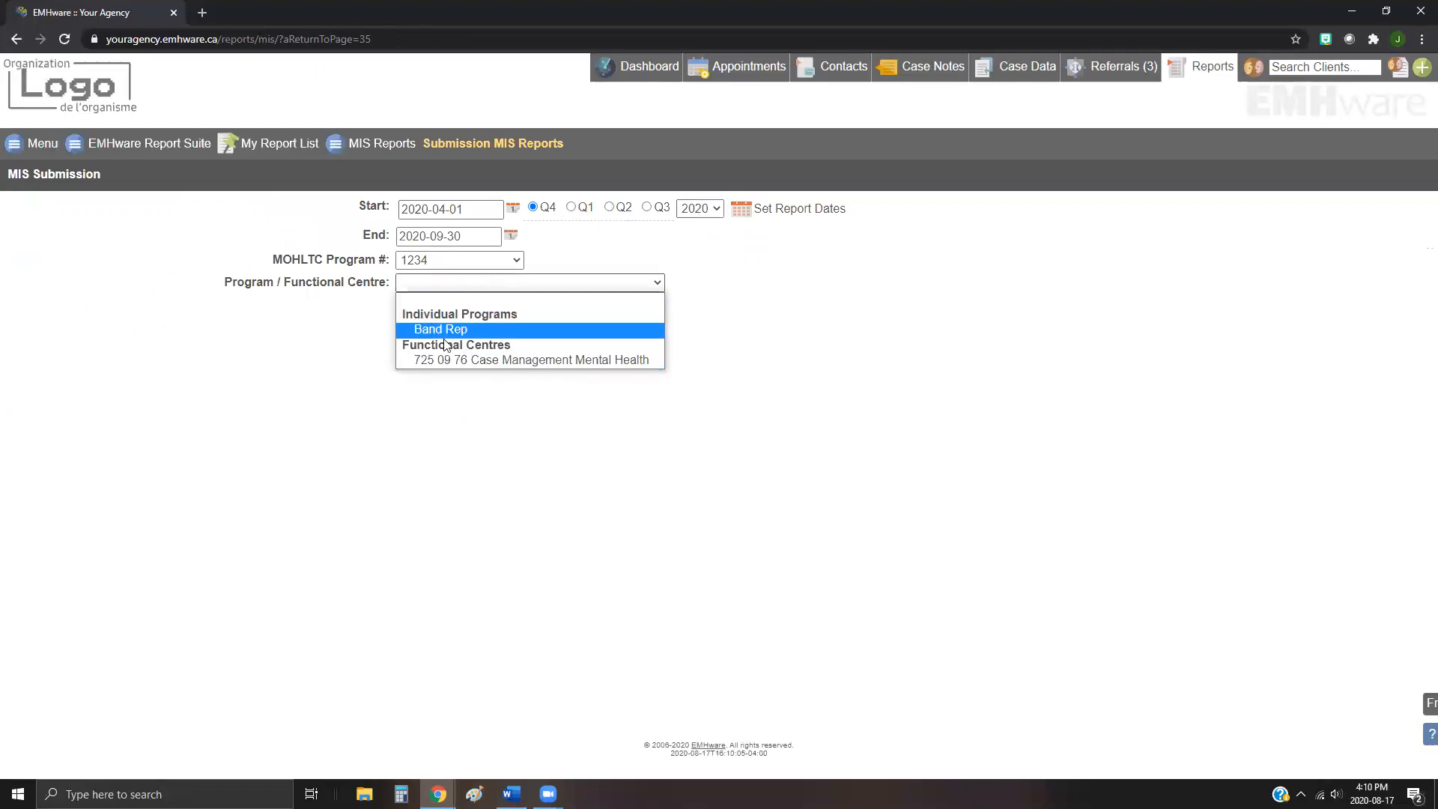
left_click(492, 361)
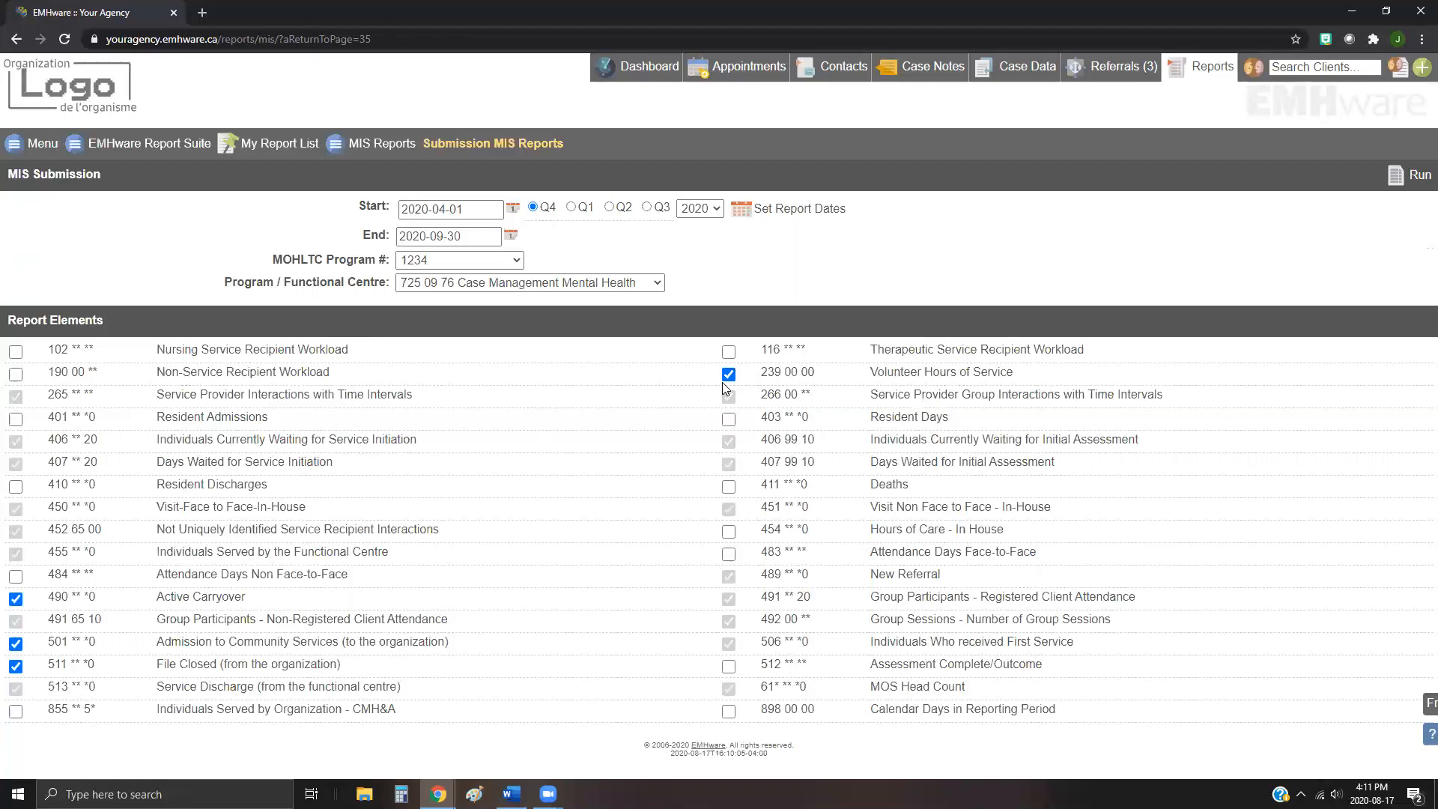
Step: Run the MIS submission report and export the results as PDF
left_click(1395, 178)
left_click(1400, 179)
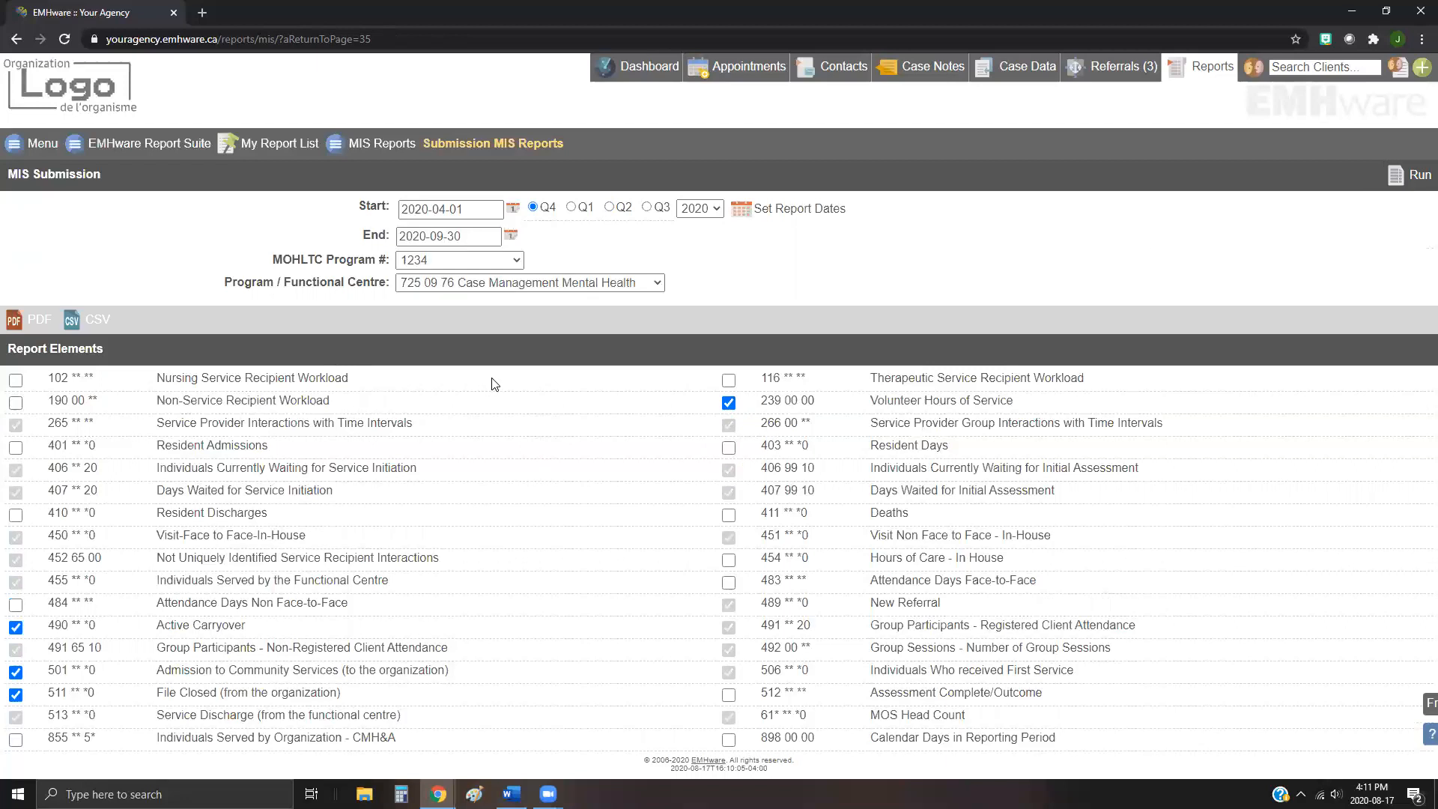
left_click(34, 327)
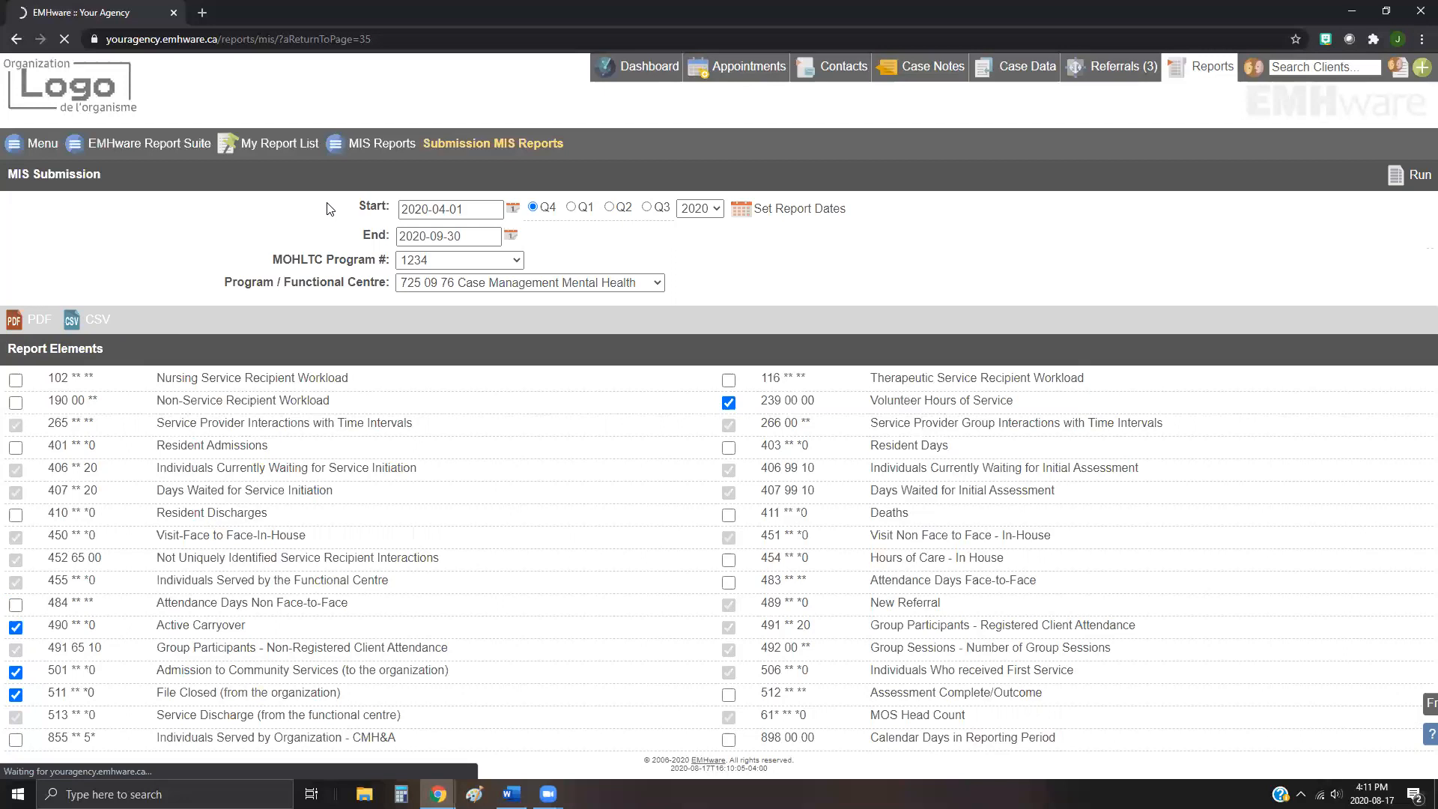
Step: Open the Detailed MIS Reports page from the MIS Reports menu
left_click(364, 150)
mouse_move(123, 146)
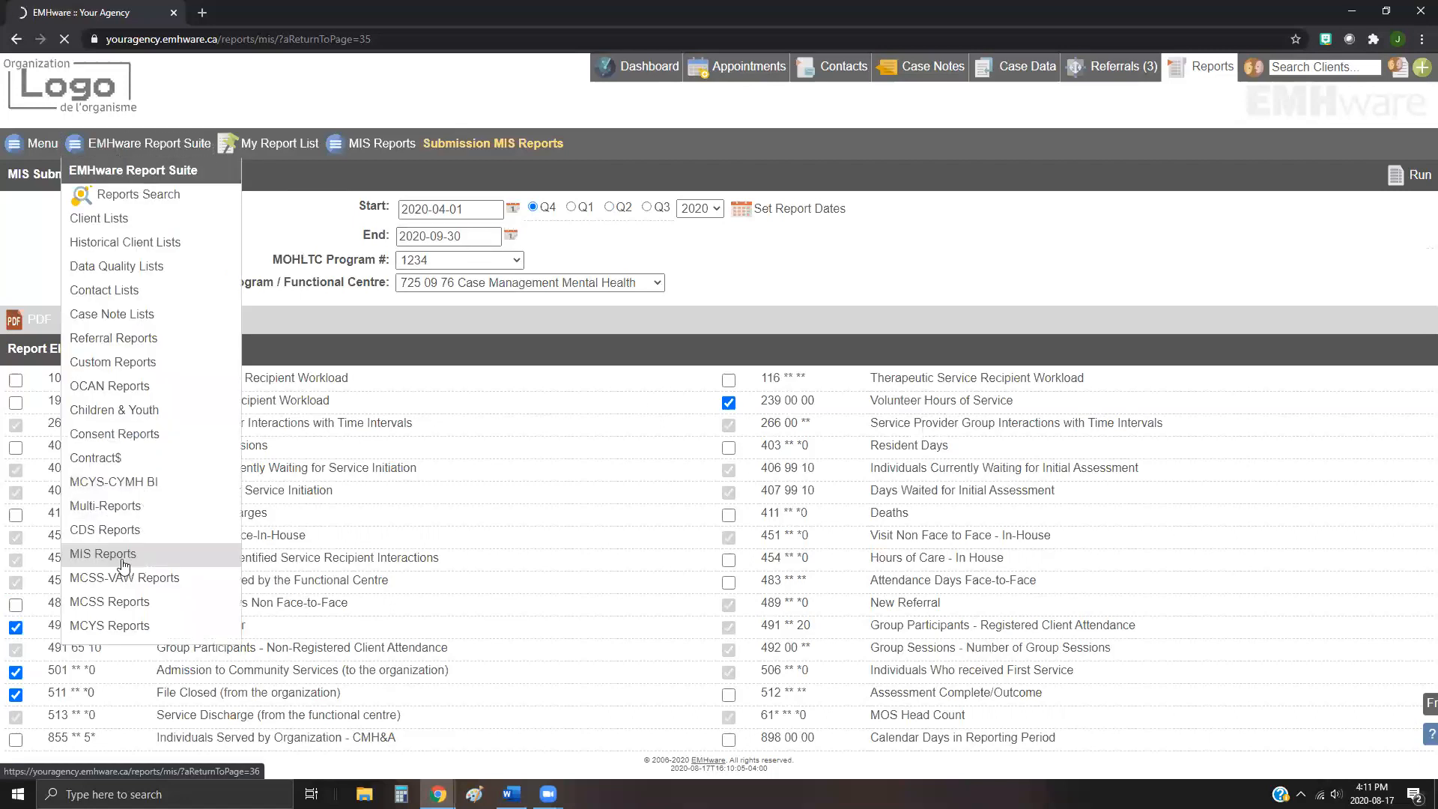
left_click(150, 144)
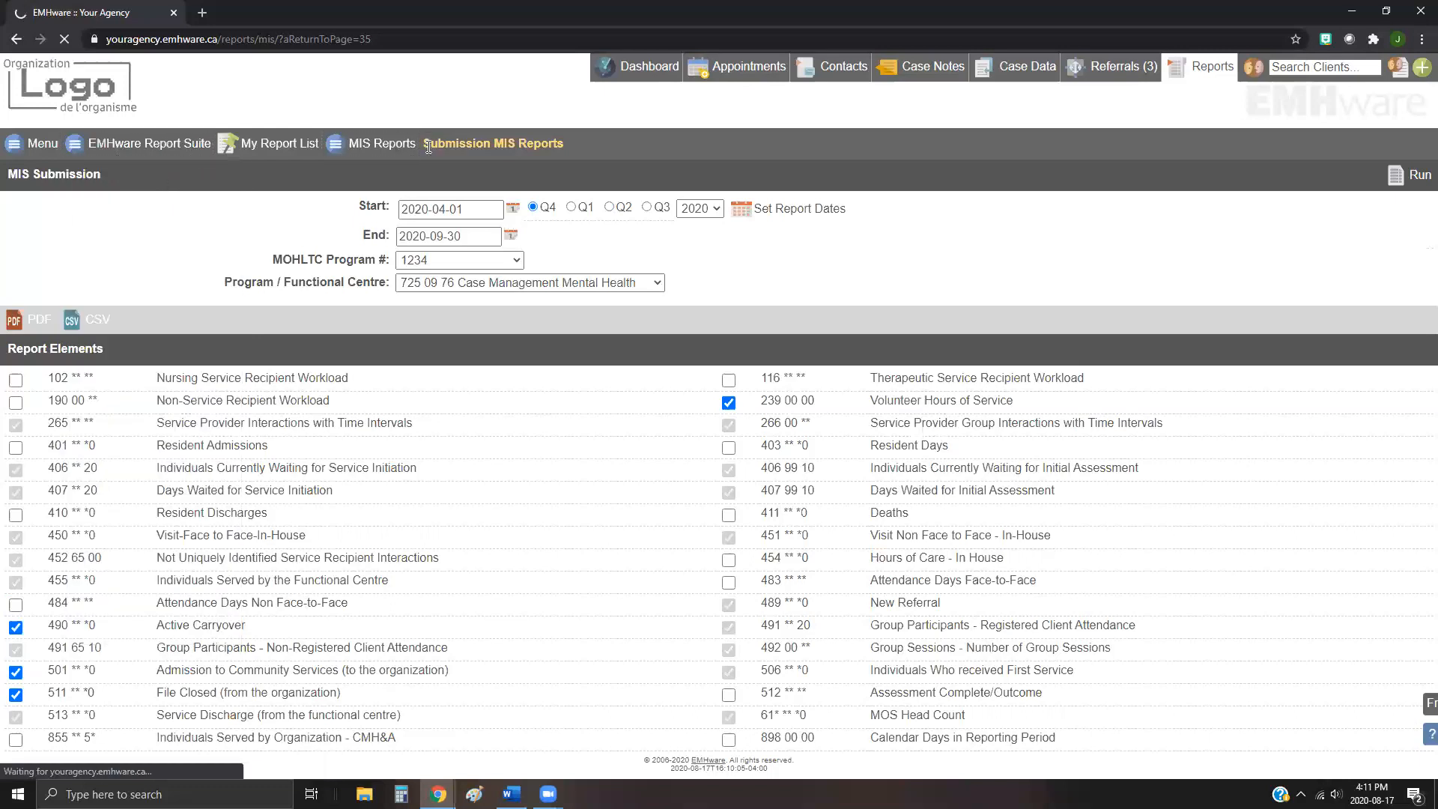
left_click_drag(427, 150, 509, 161)
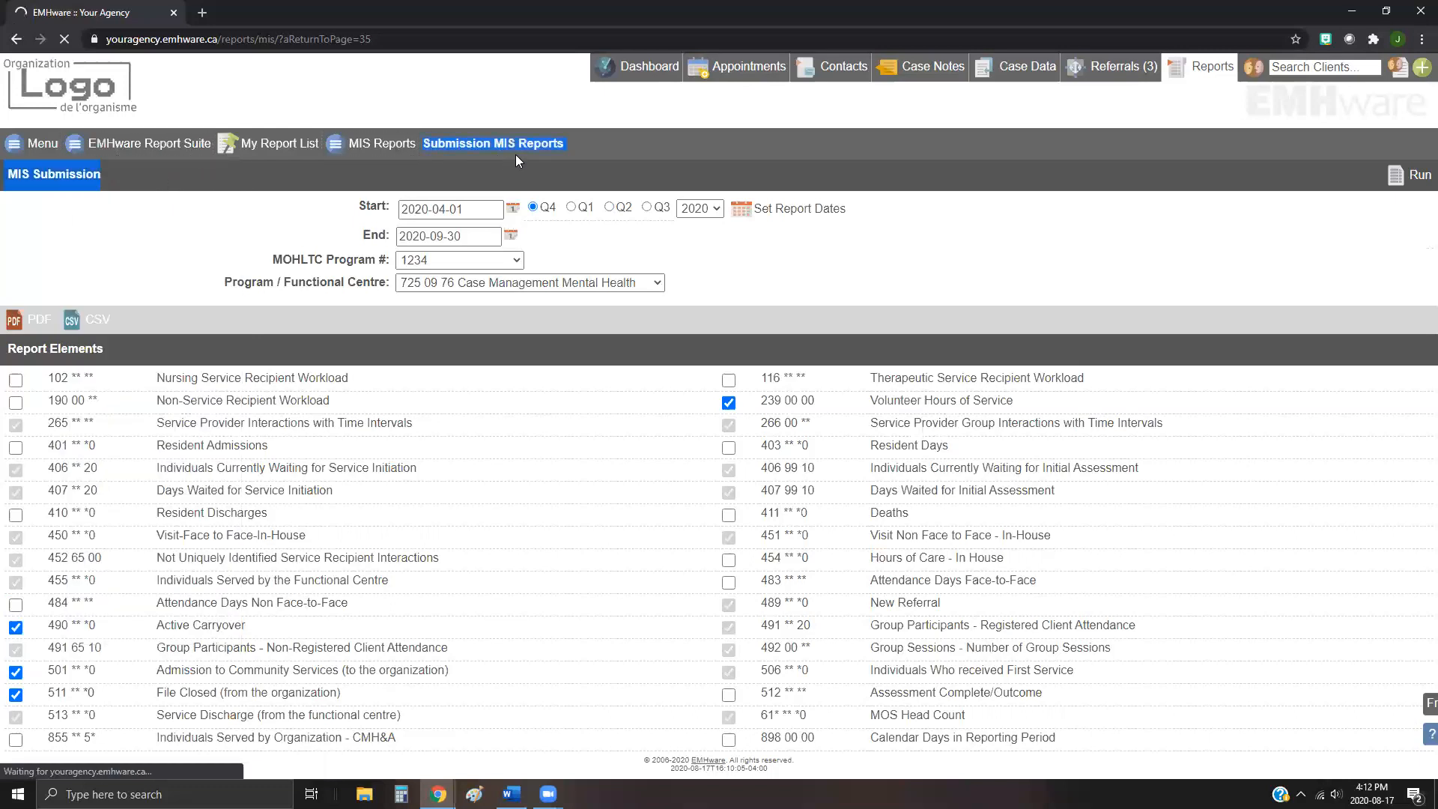
left_click(498, 168)
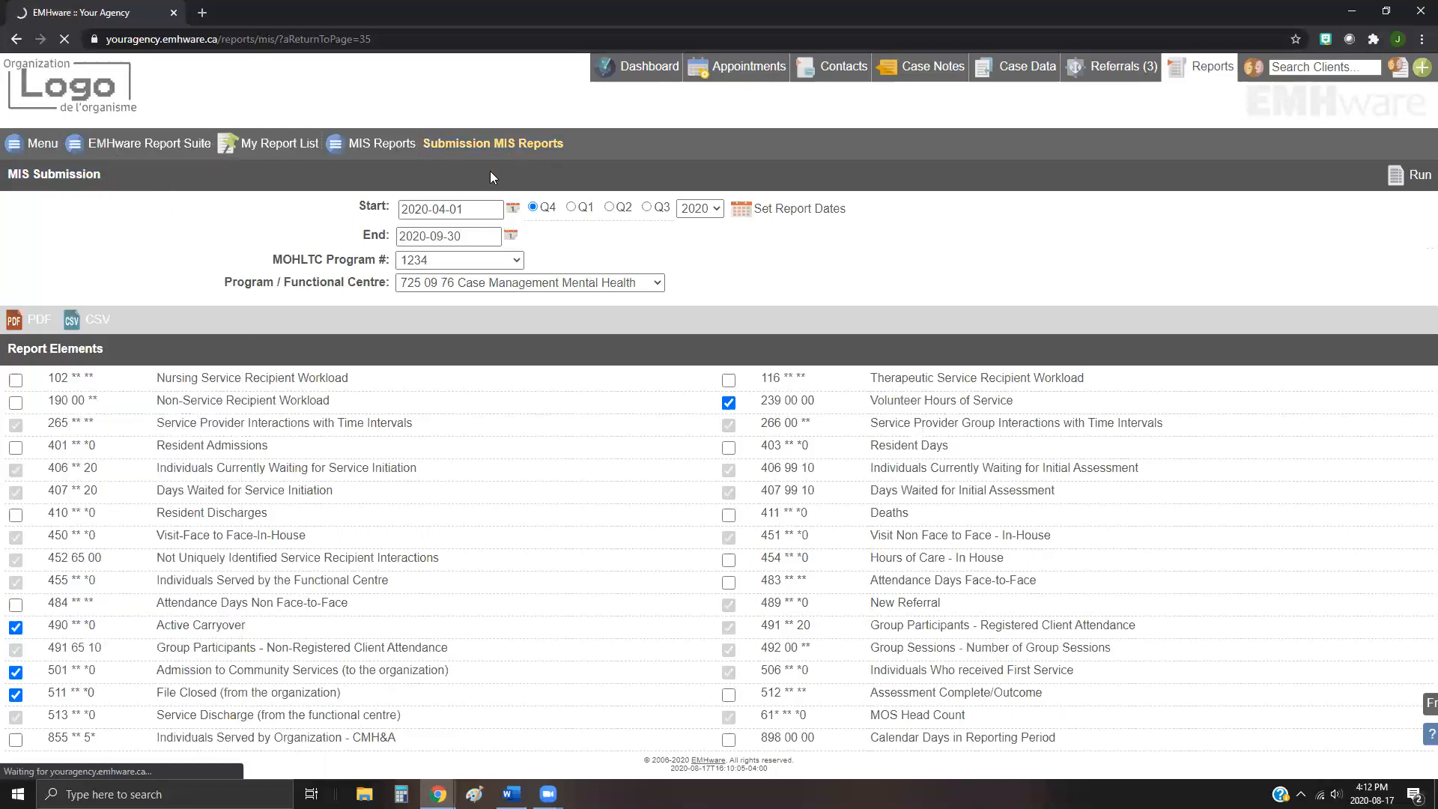
left_click(282, 149)
left_click(338, 153)
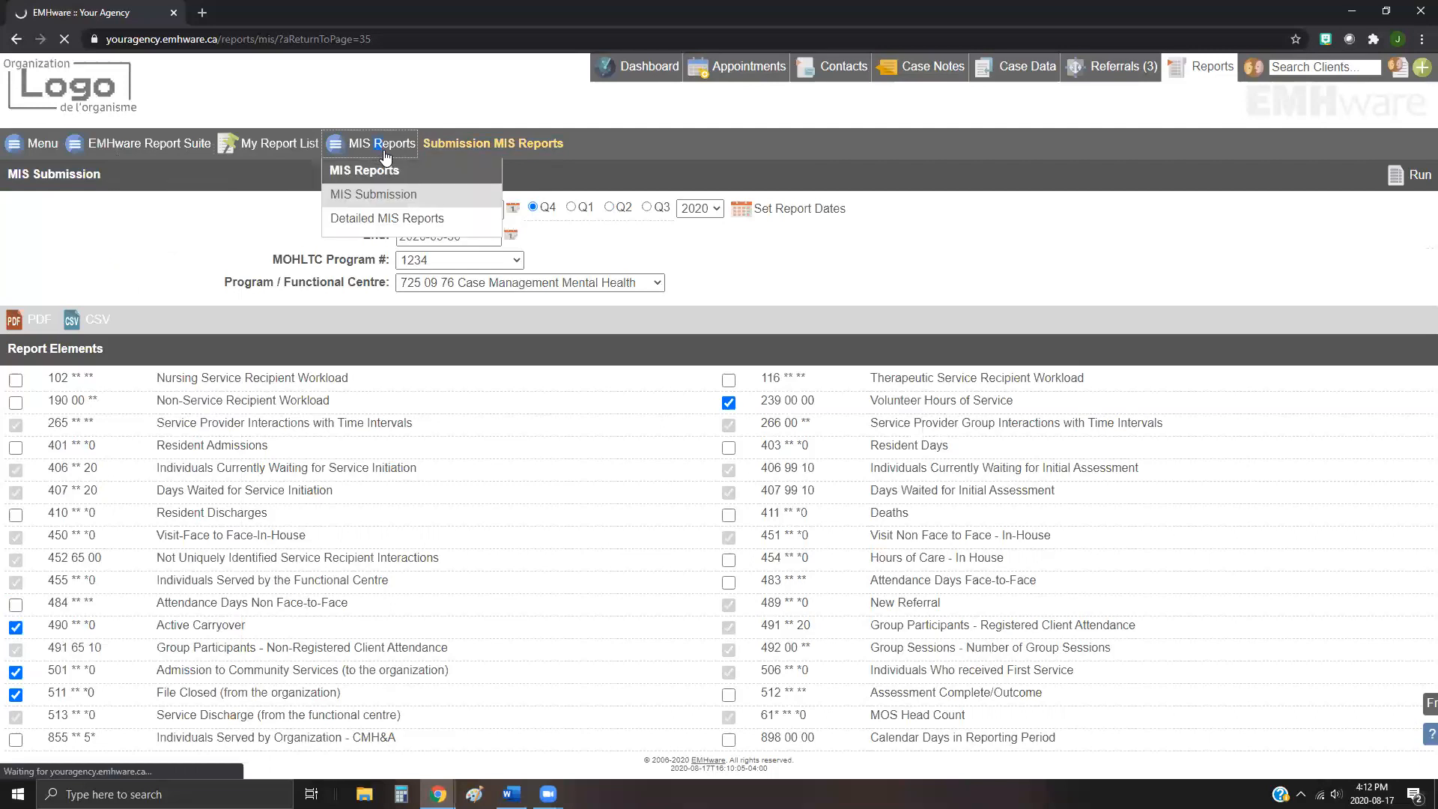
left_click(380, 154)
left_click(386, 153)
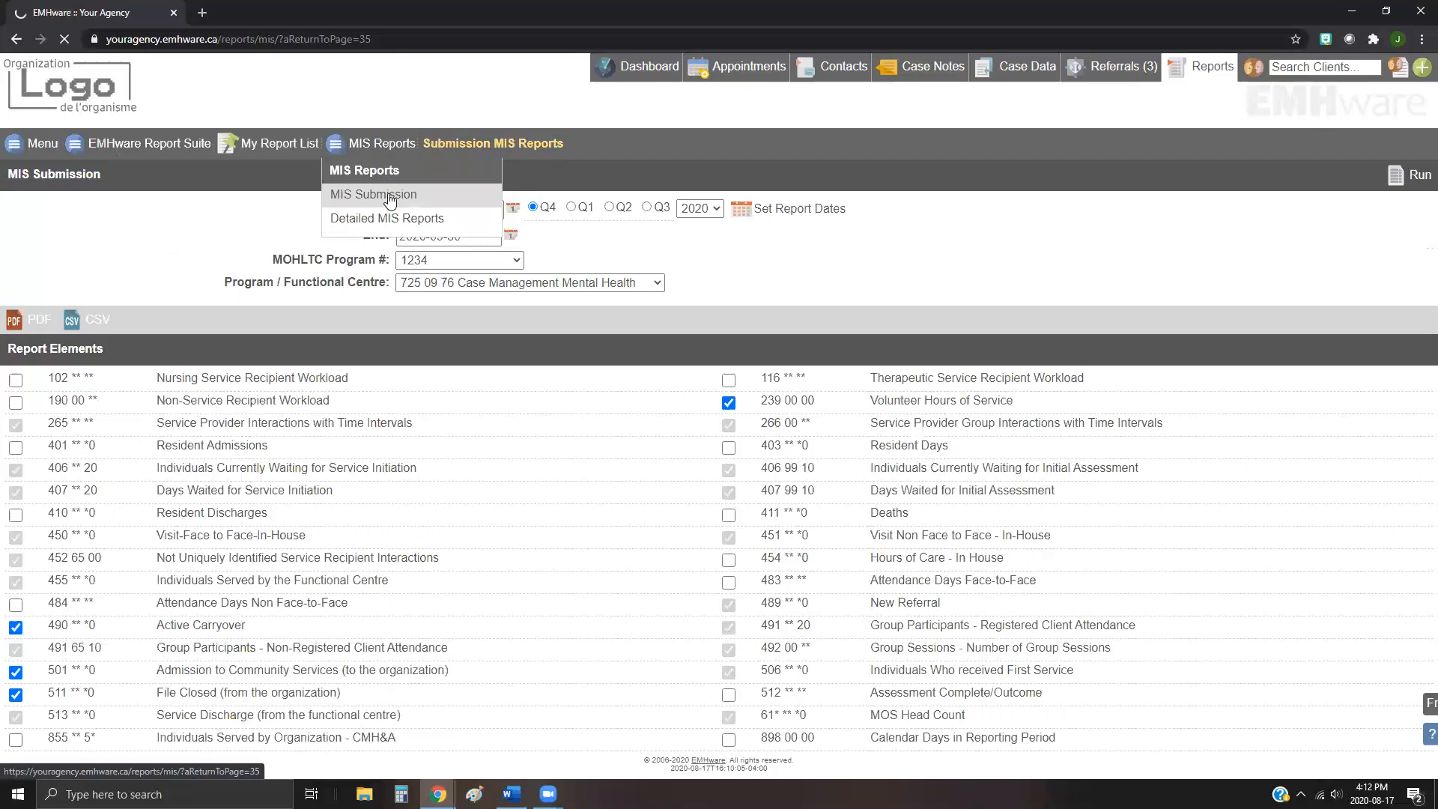
left_click(366, 221)
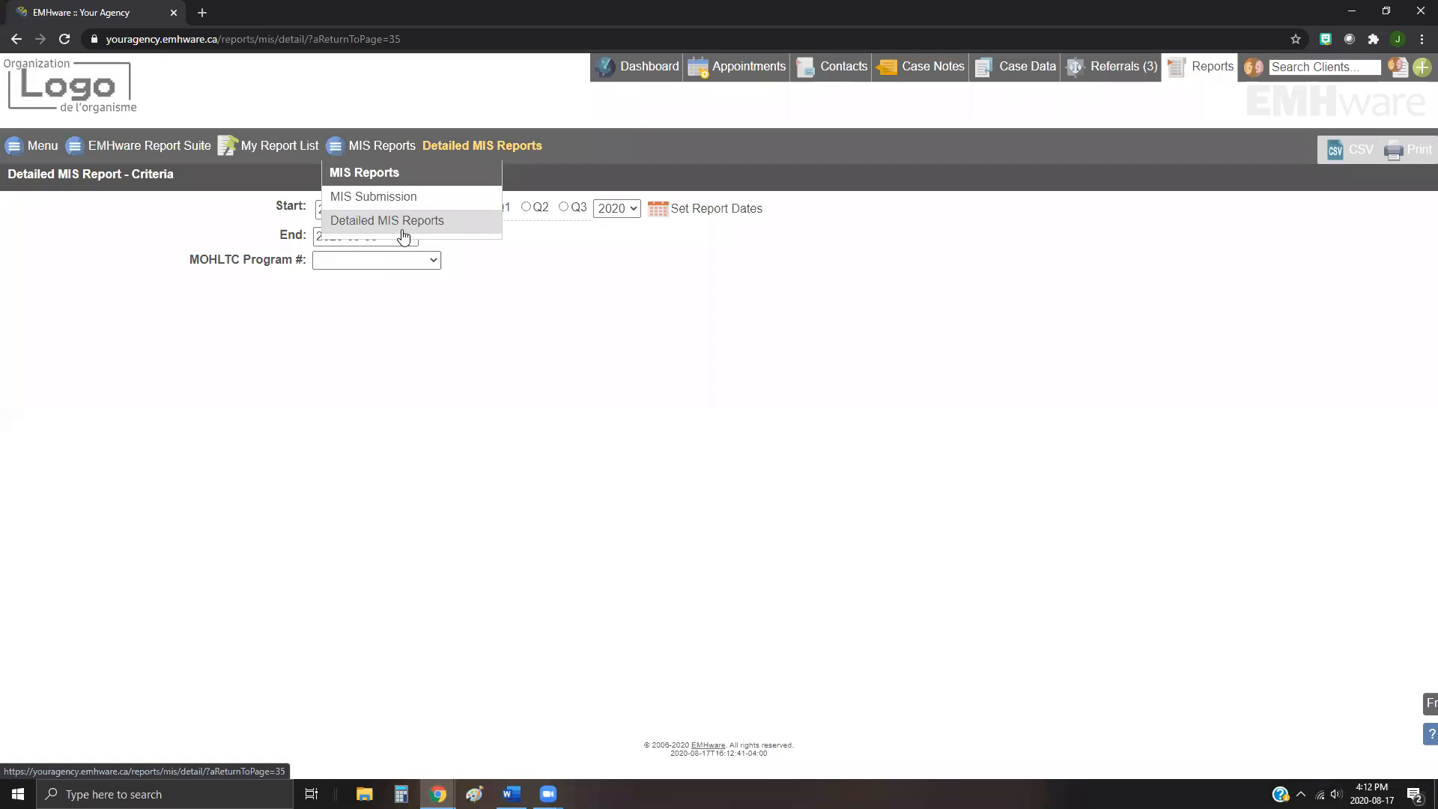
left_click(379, 147)
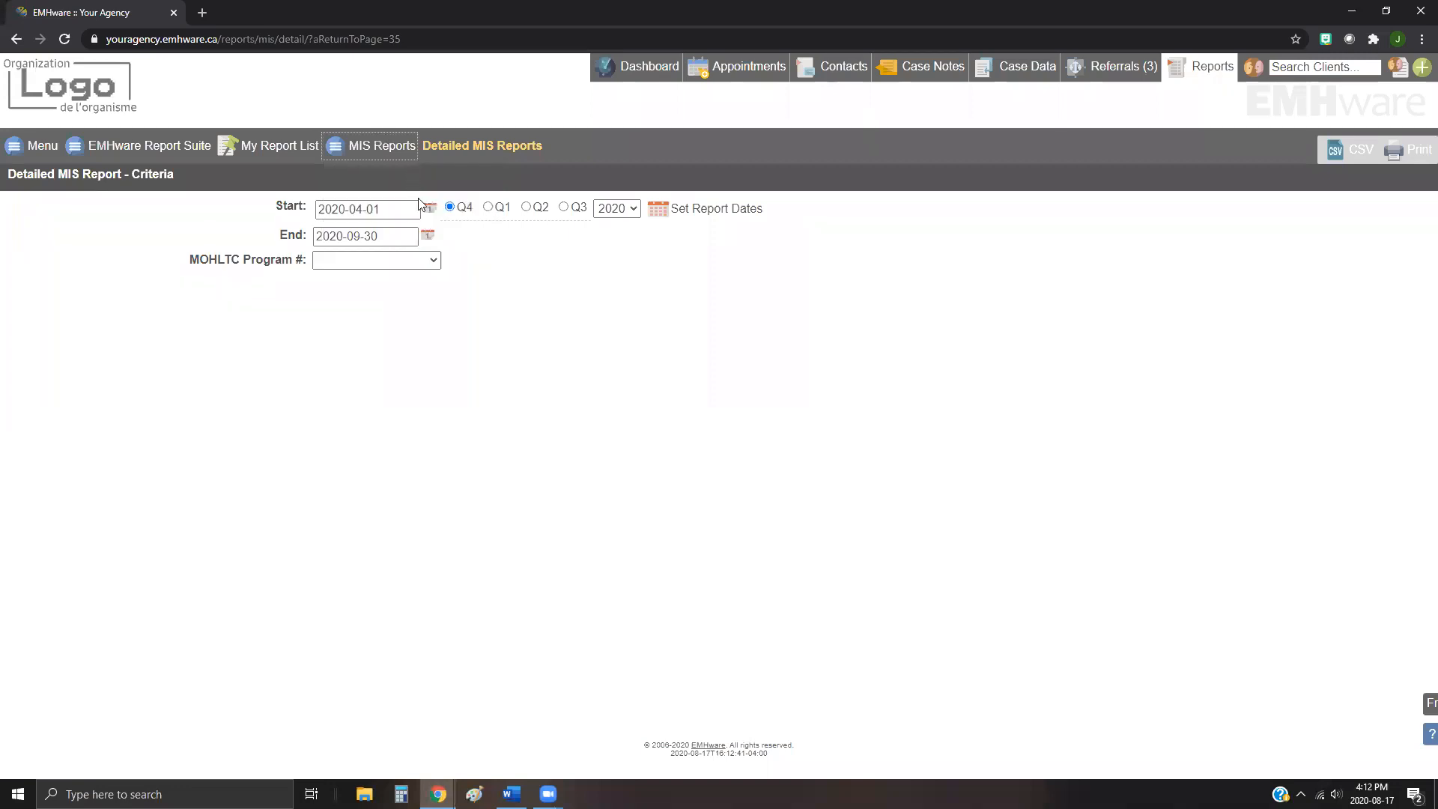
Step: Set the dates to quarter Q2 of 2020 and choose MOHLTC Program # 1234
left_click(538, 208)
left_click(712, 210)
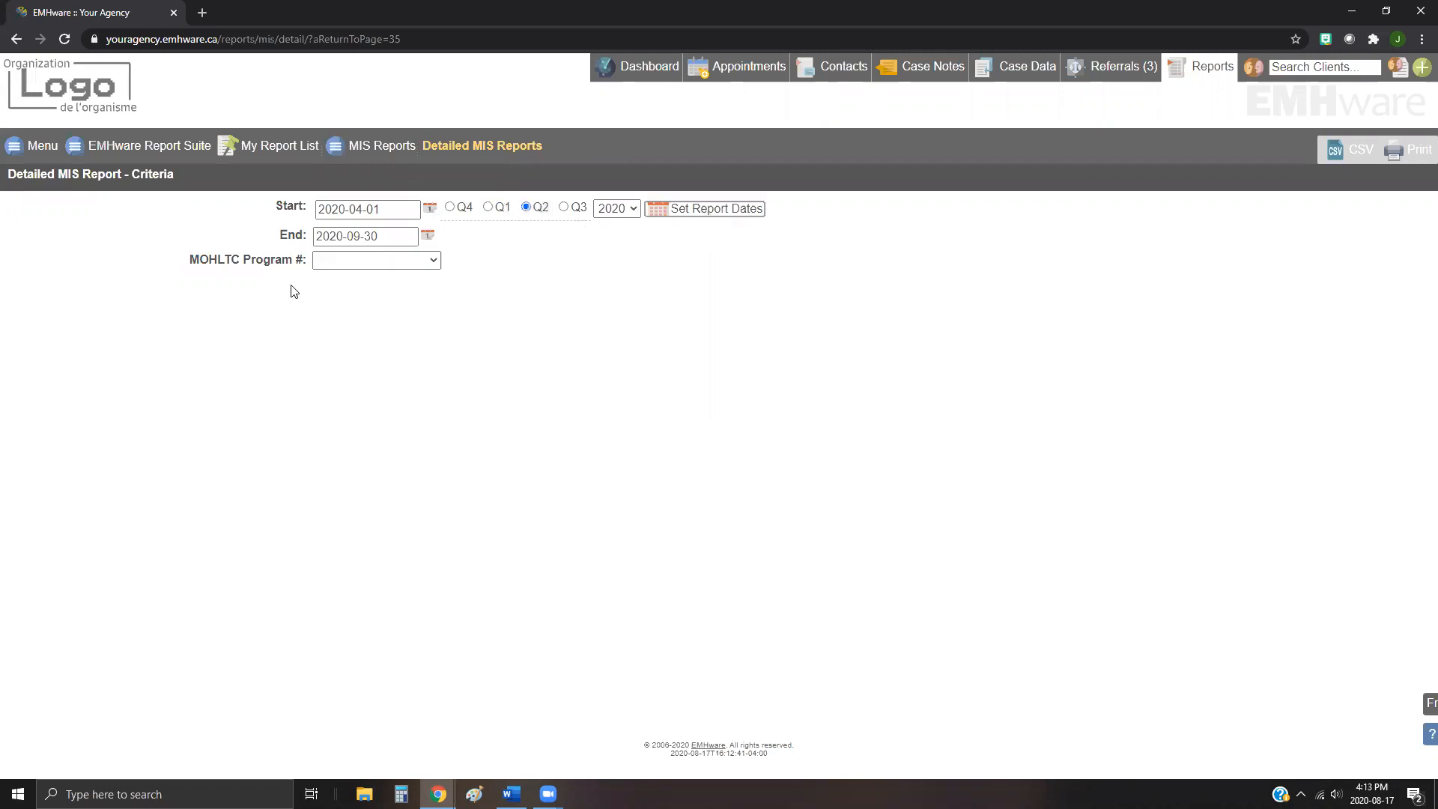
left_click(337, 260)
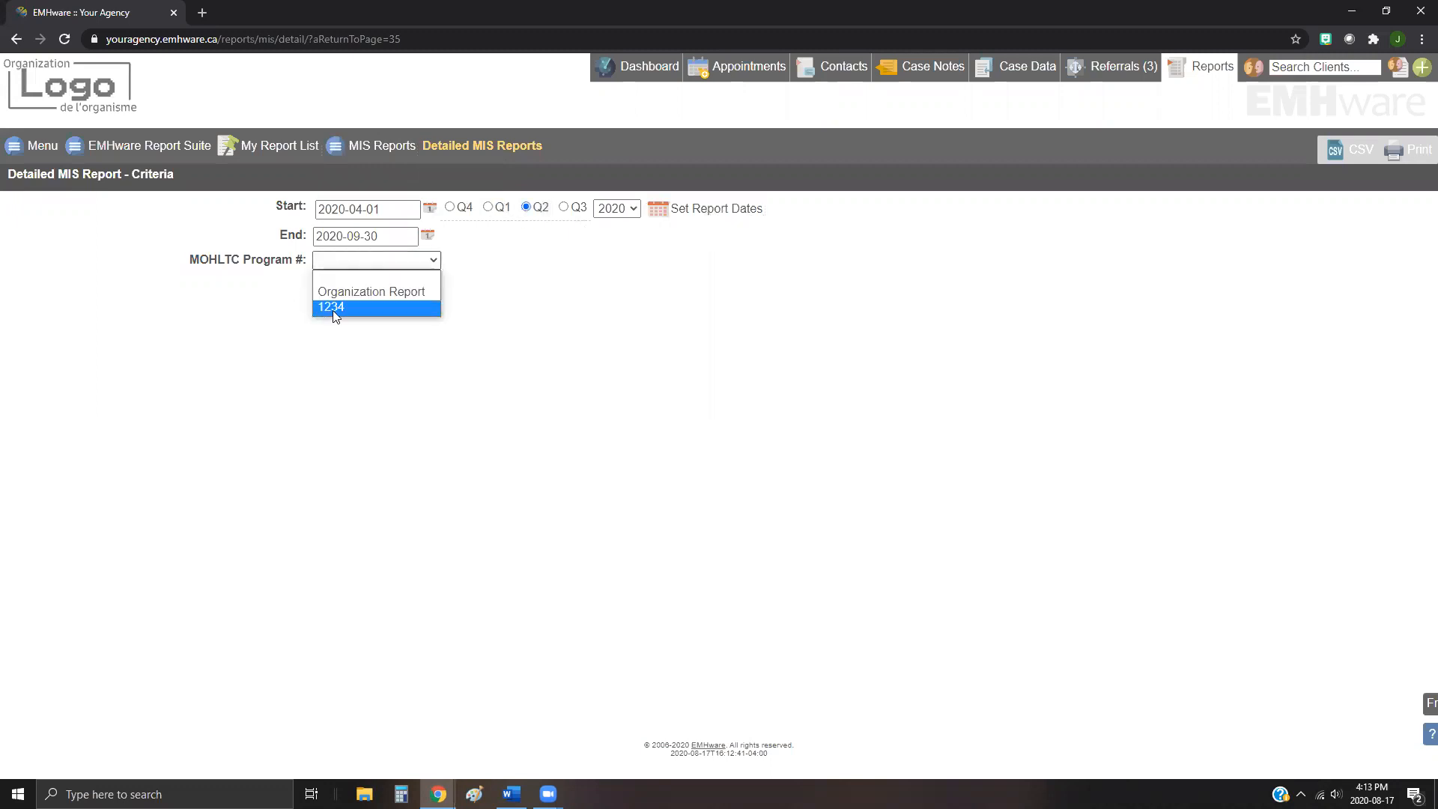
left_click(333, 310)
Step: Choose functional centre 725 09 76 Case Management Mental Health and report 450 ** *0 - Visit-Face to Face-In-House
left_click(442, 283)
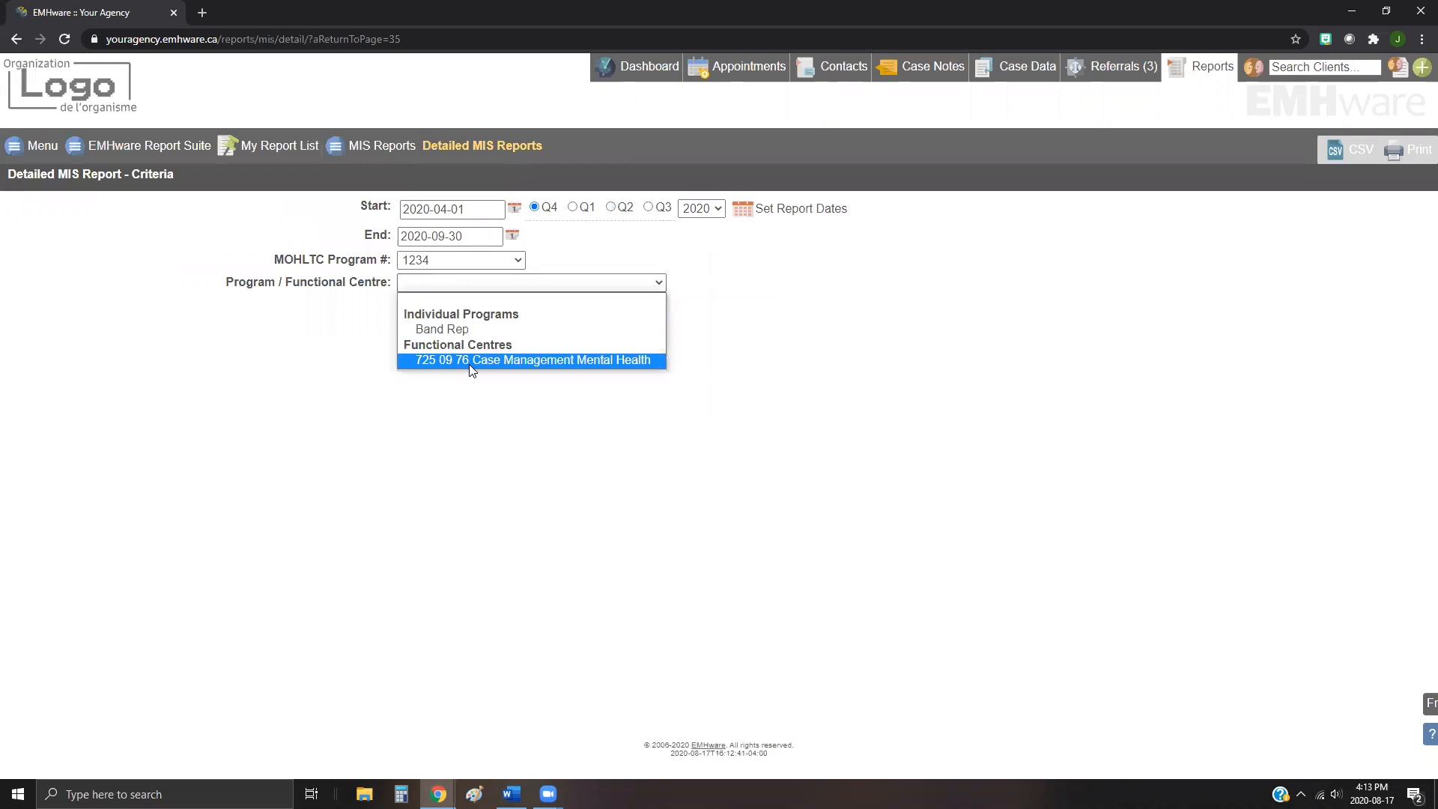
left_click(475, 361)
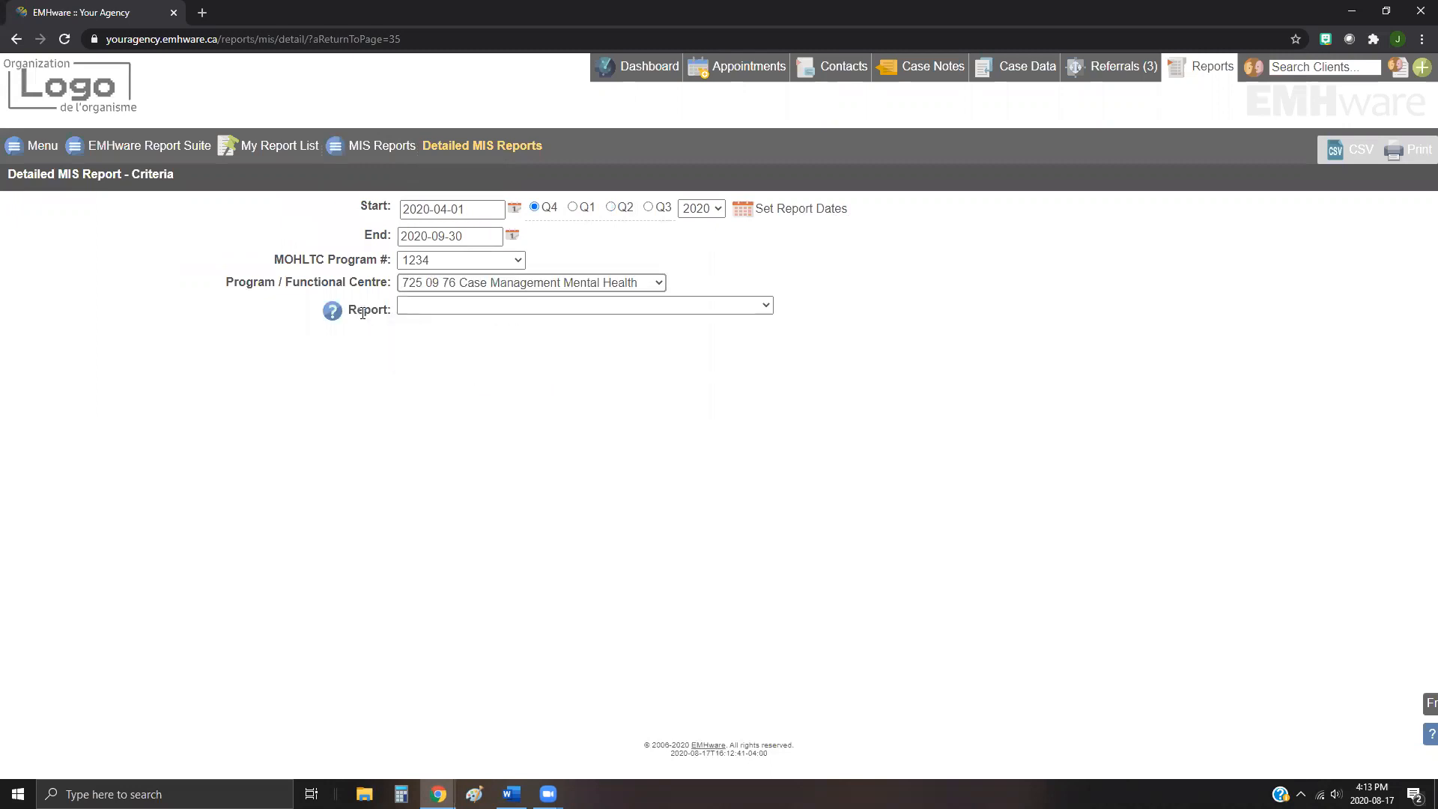
left_click(449, 306)
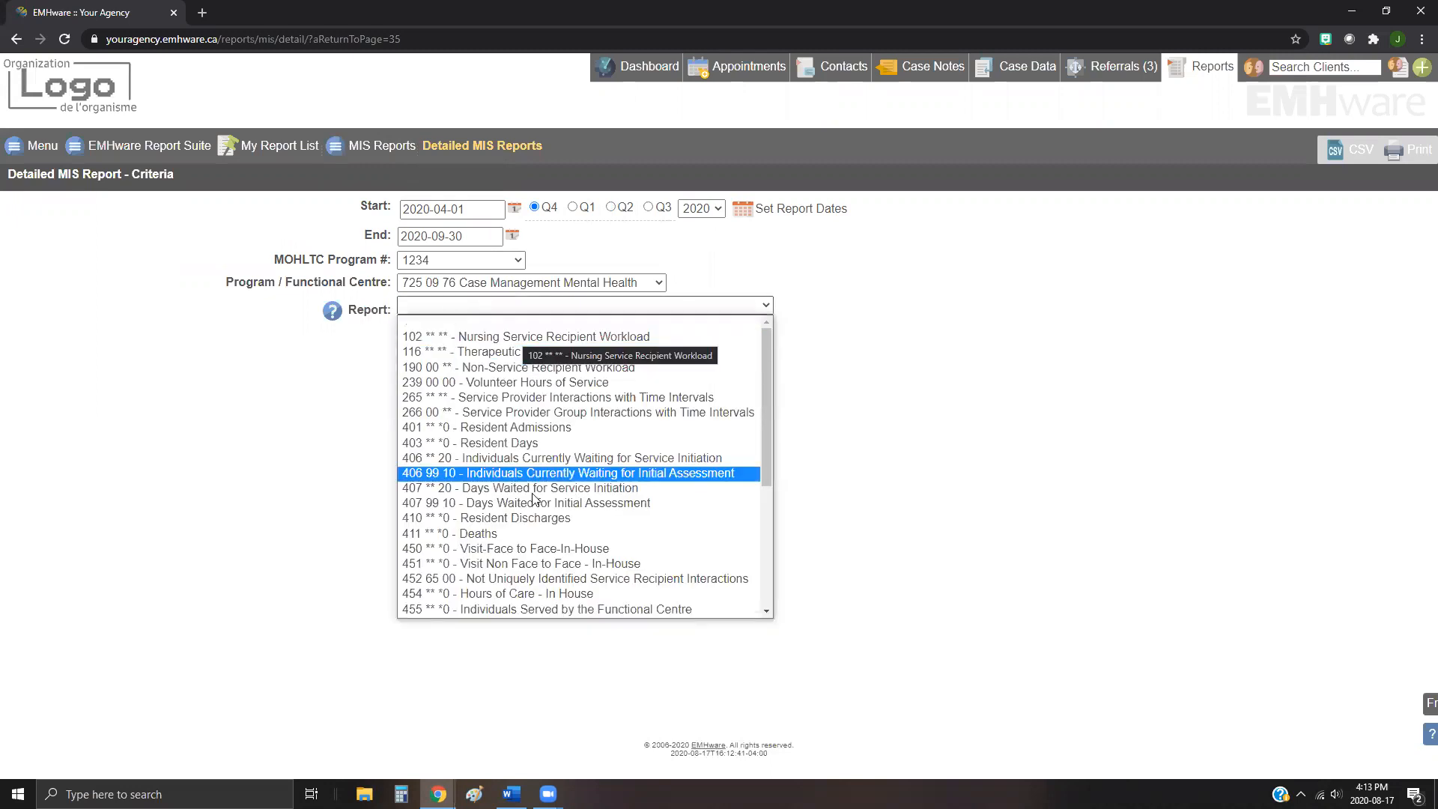
left_click(496, 553)
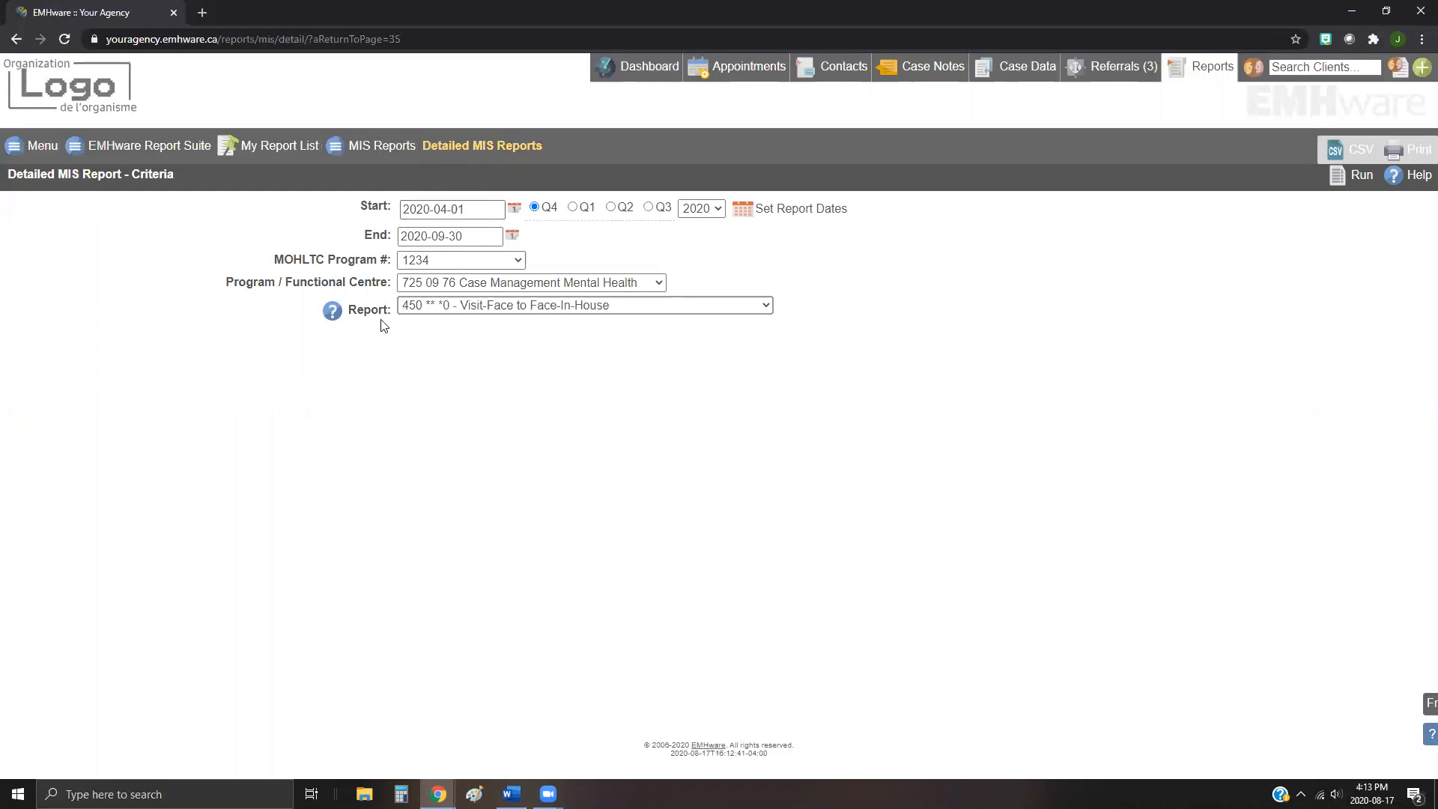
Step: Open and read the help topic describing the selected 450 report's criteria, then close it
left_click(334, 318)
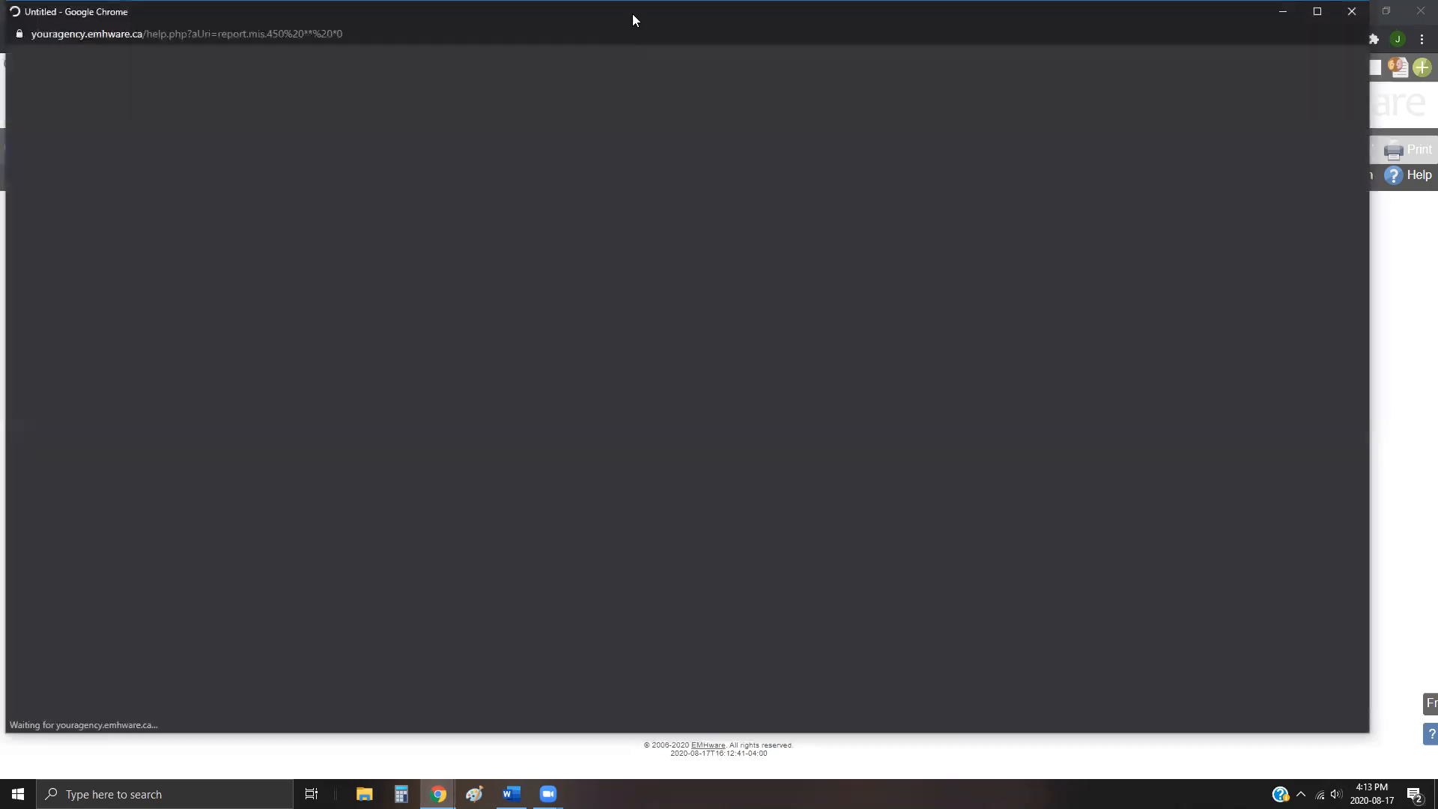
left_click_drag(632, 12, 661, 29)
scroll(620, 493, "down", 4)
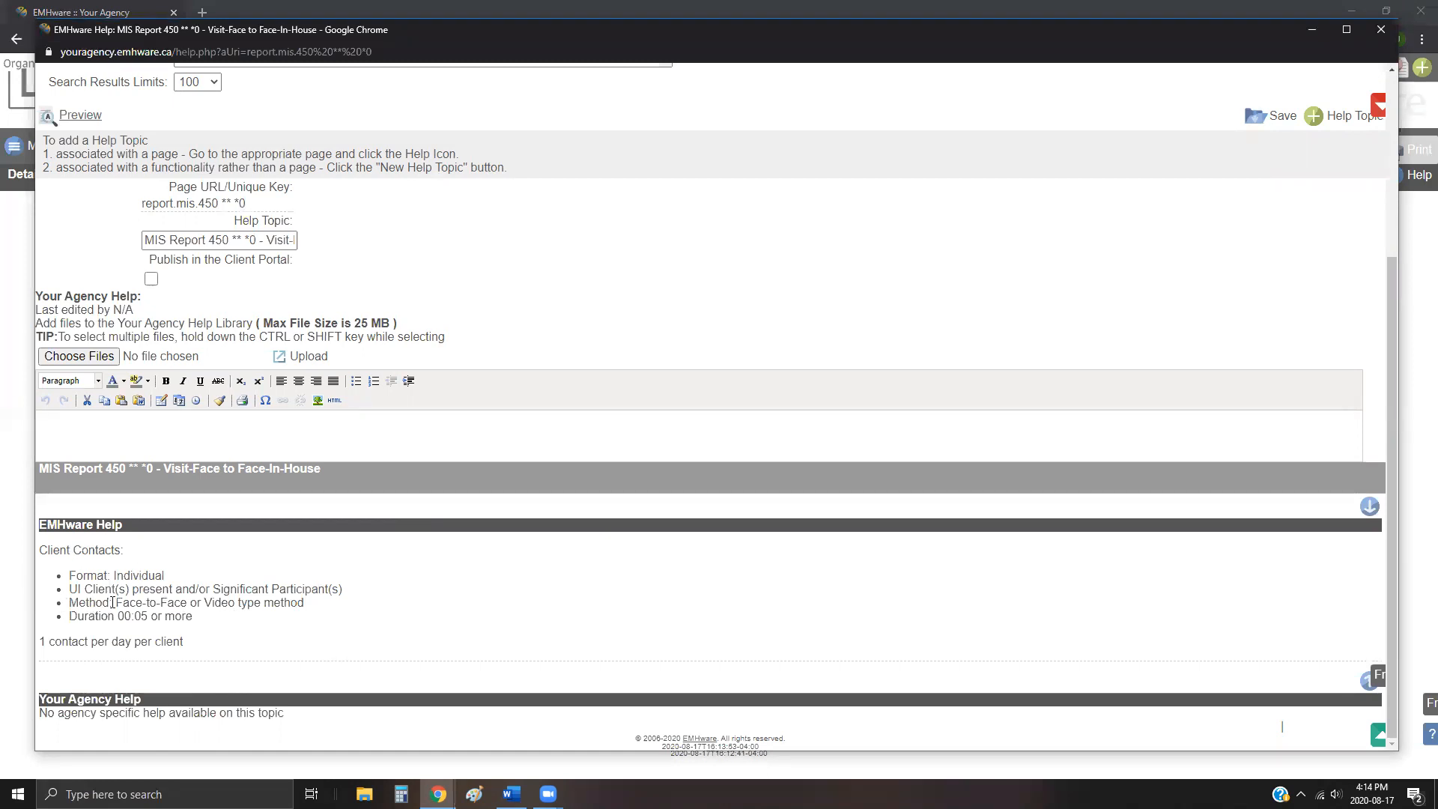
left_click_drag(118, 602, 313, 617)
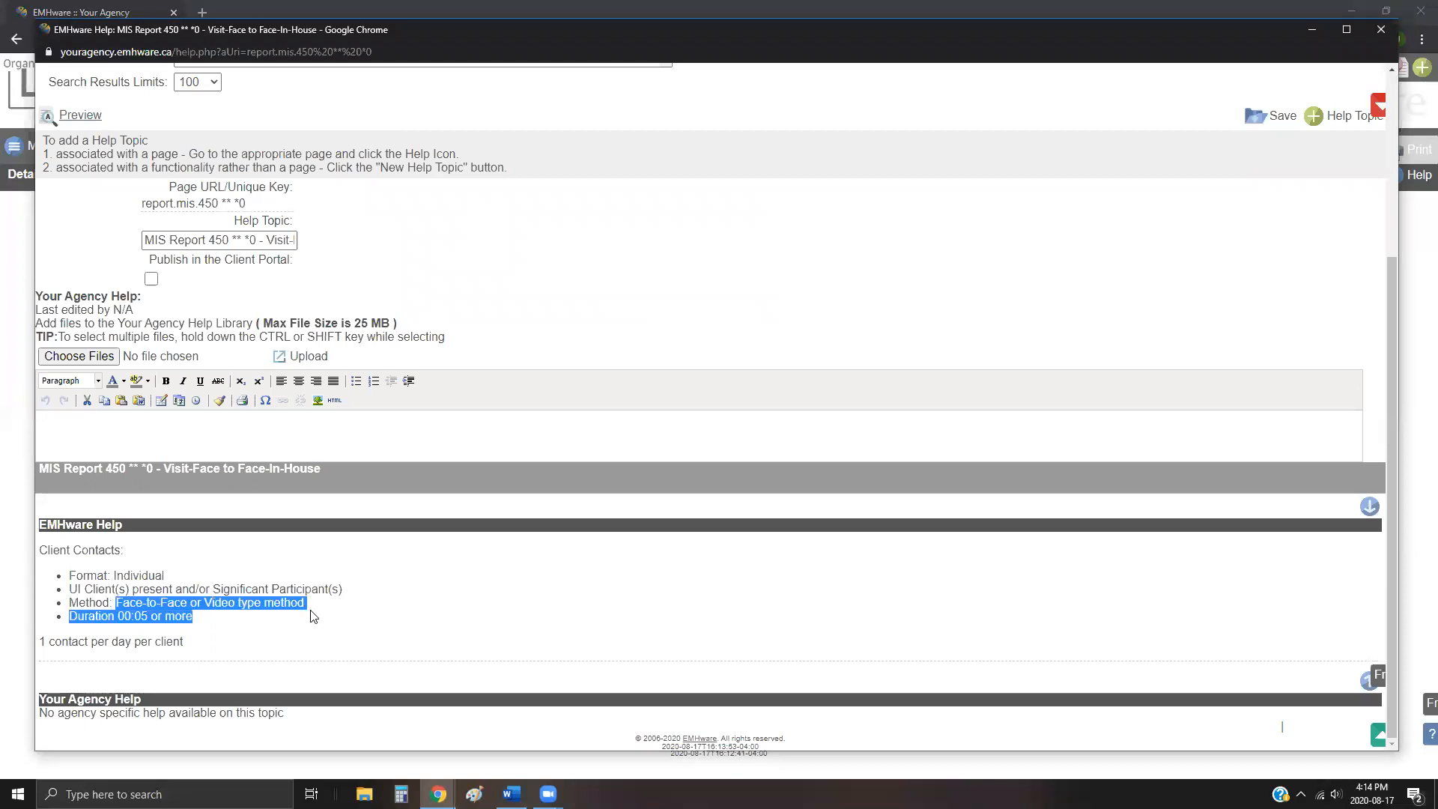
left_click(312, 606)
left_click_drag(70, 615, 42, 646)
left_click(196, 628)
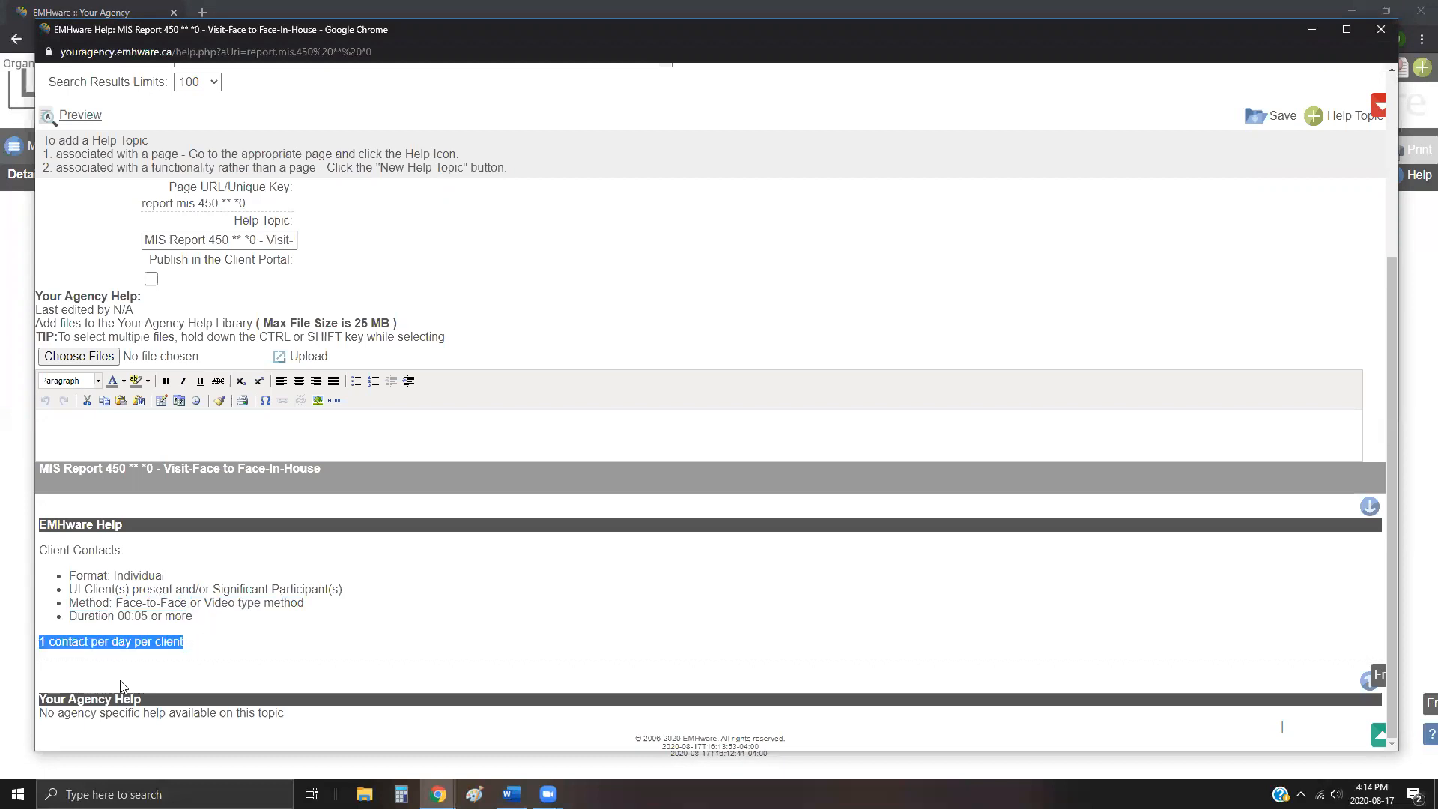
left_click(149, 642)
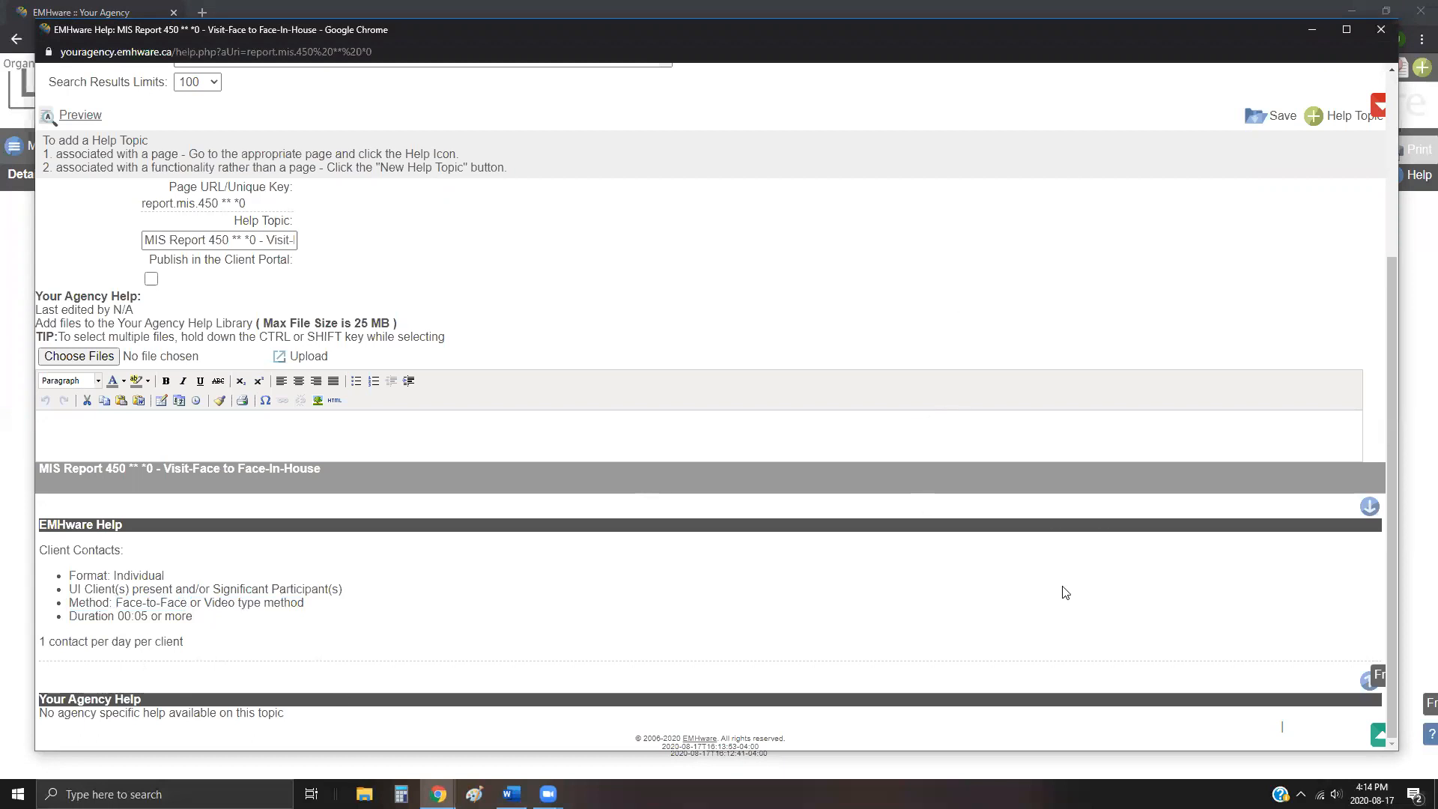
left_click(1383, 30)
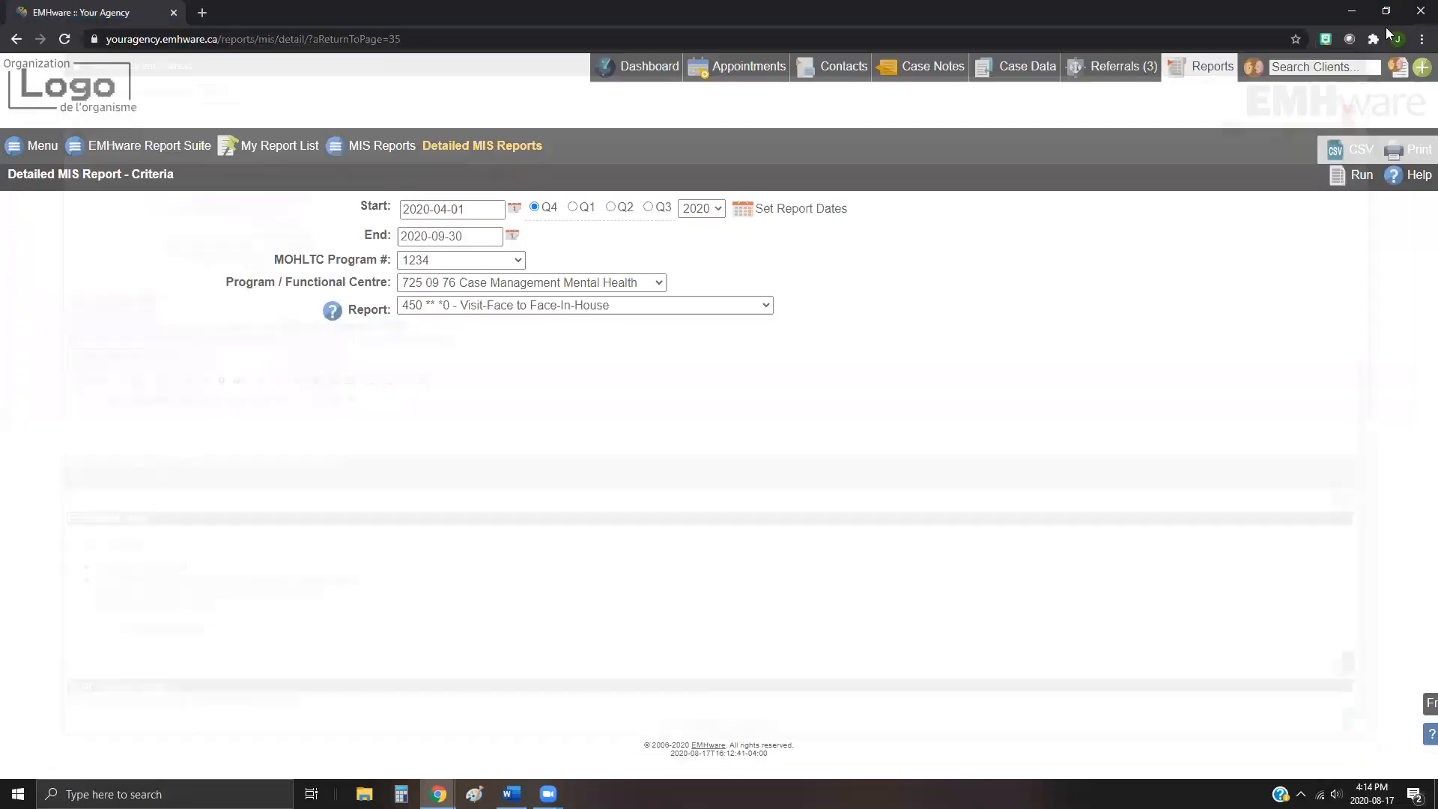
Step: Open the MCYS Reports submission page and set the dates to quarter Q2 of 2020
left_click(132, 146)
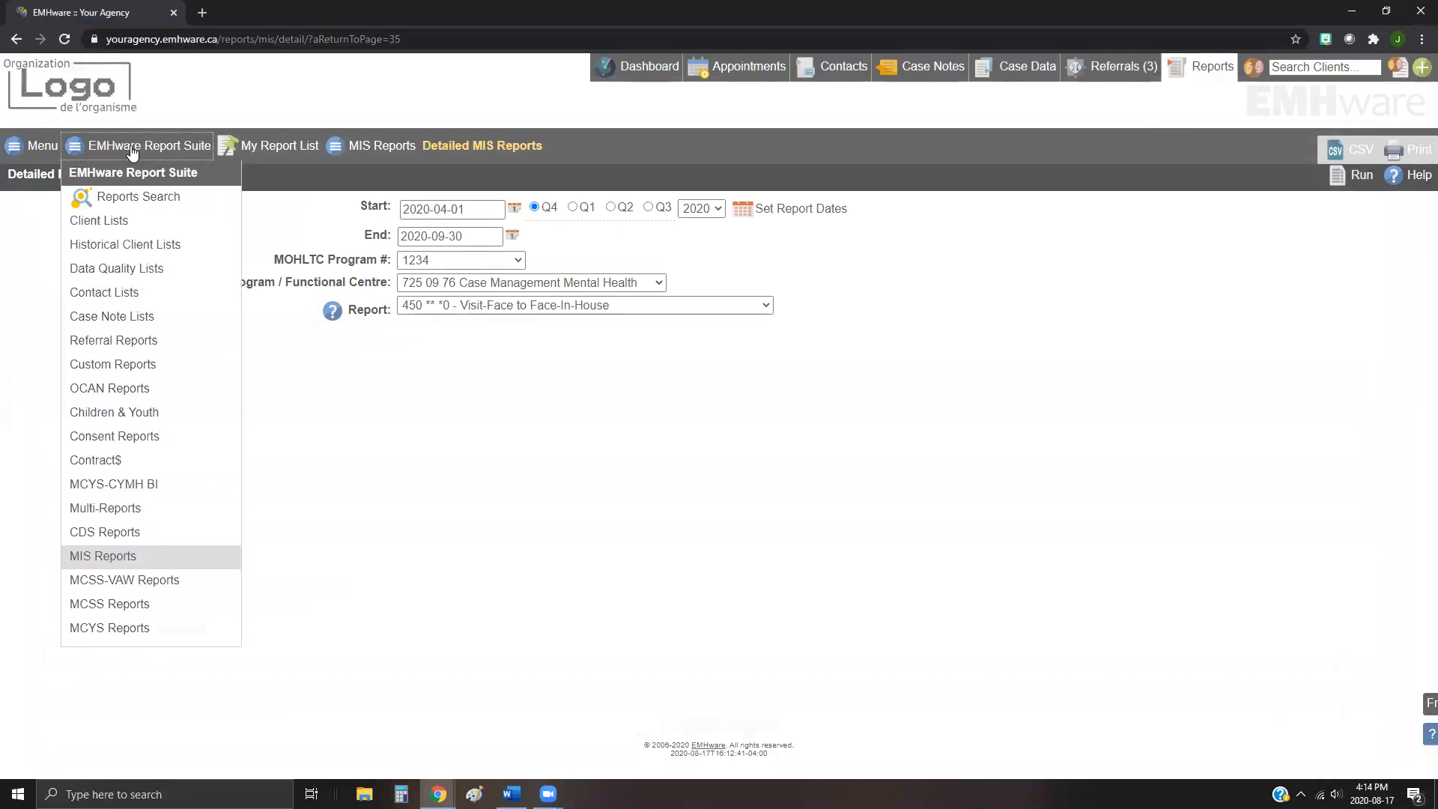
left_click(110, 630)
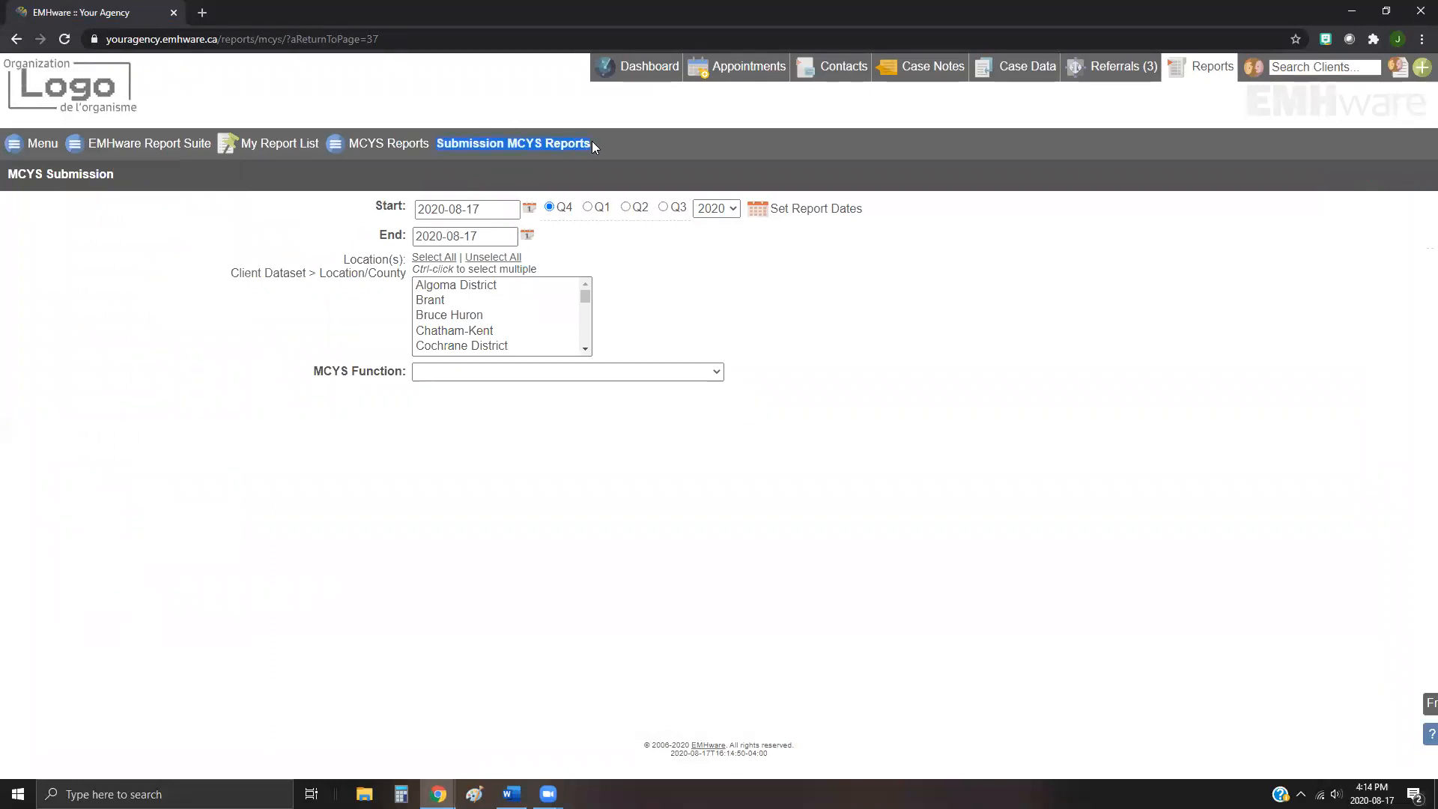
left_click(569, 330)
left_click(625, 207)
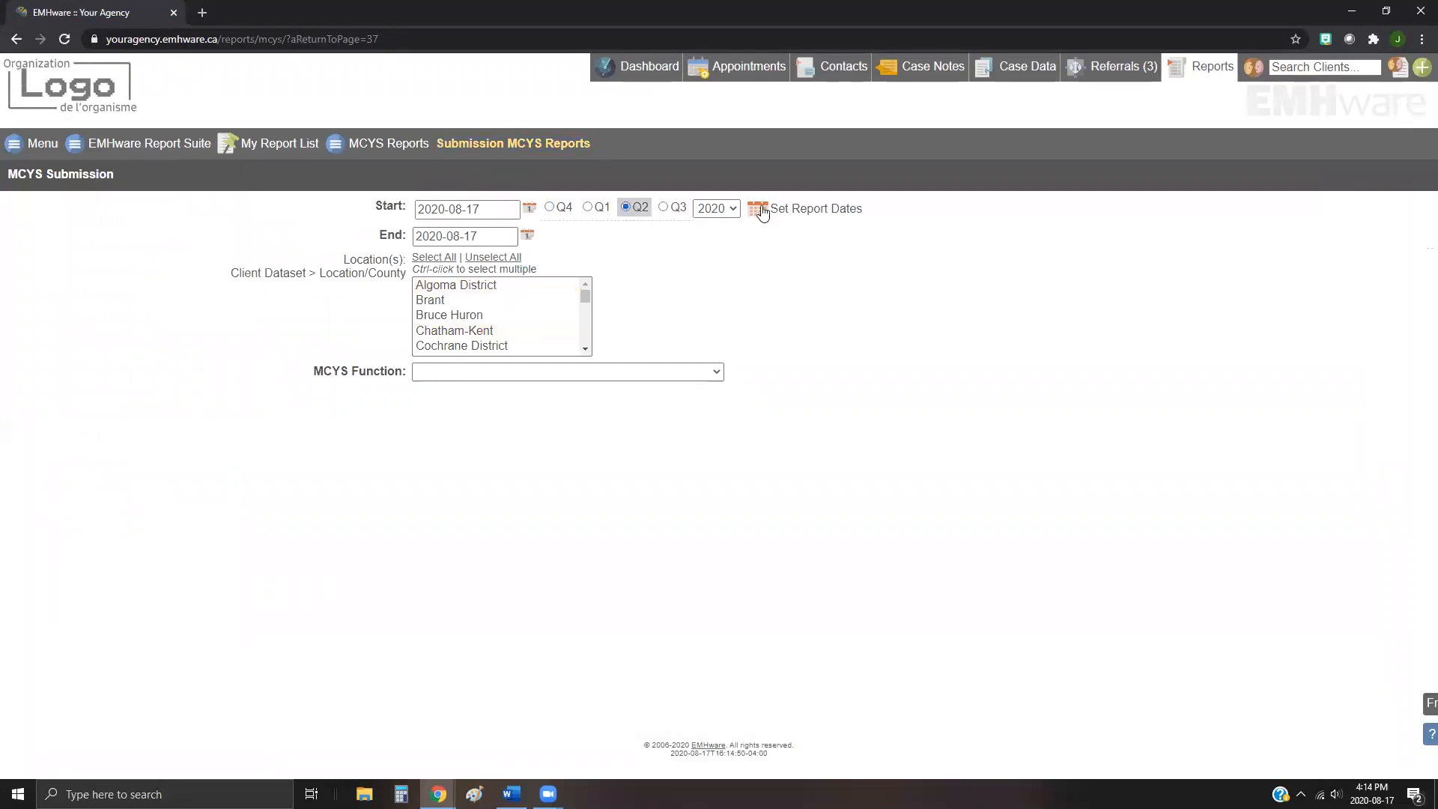
left_click(790, 212)
Step: Choose MCYS function A352 - Access Intake Service Planning and run the report
left_click(609, 375)
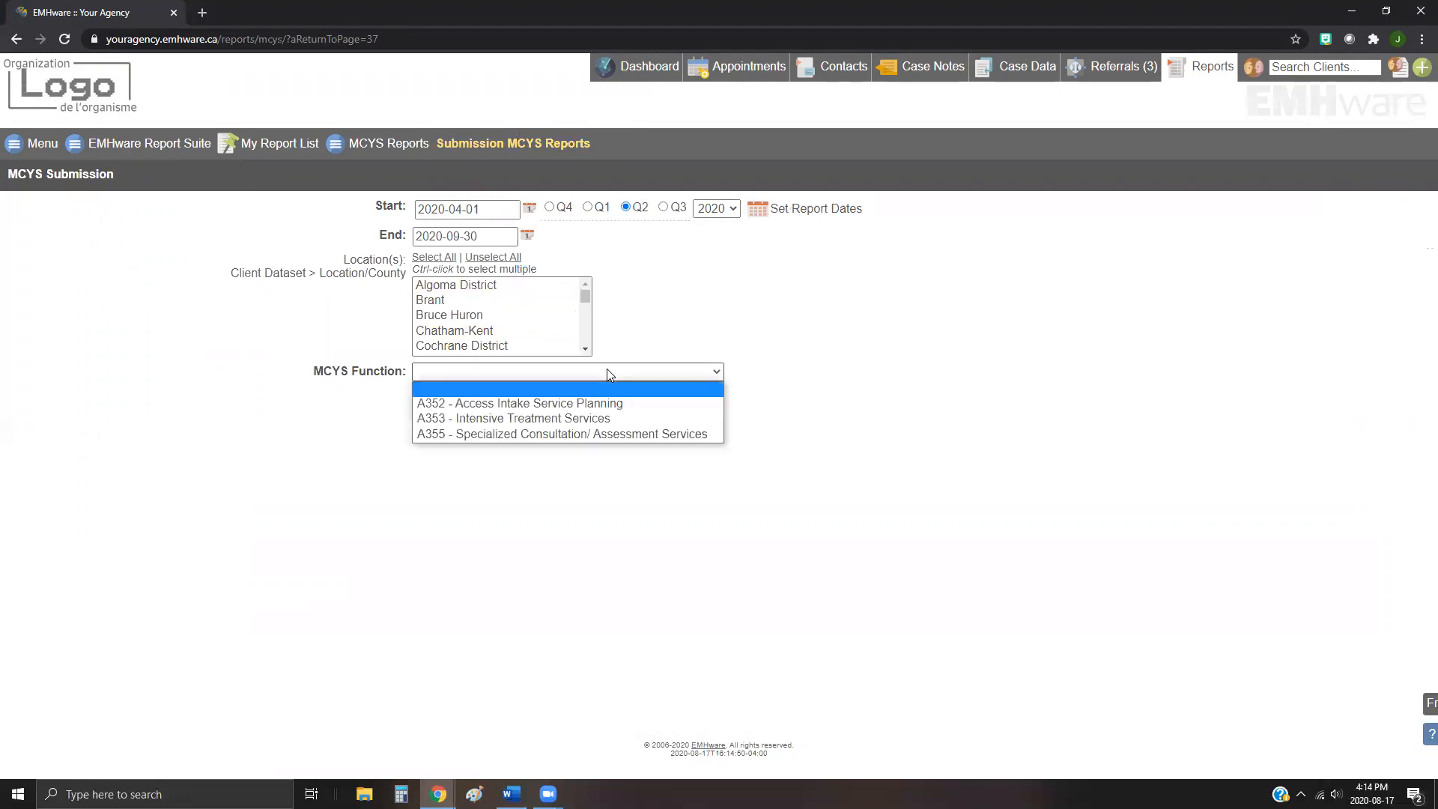
left_click(469, 404)
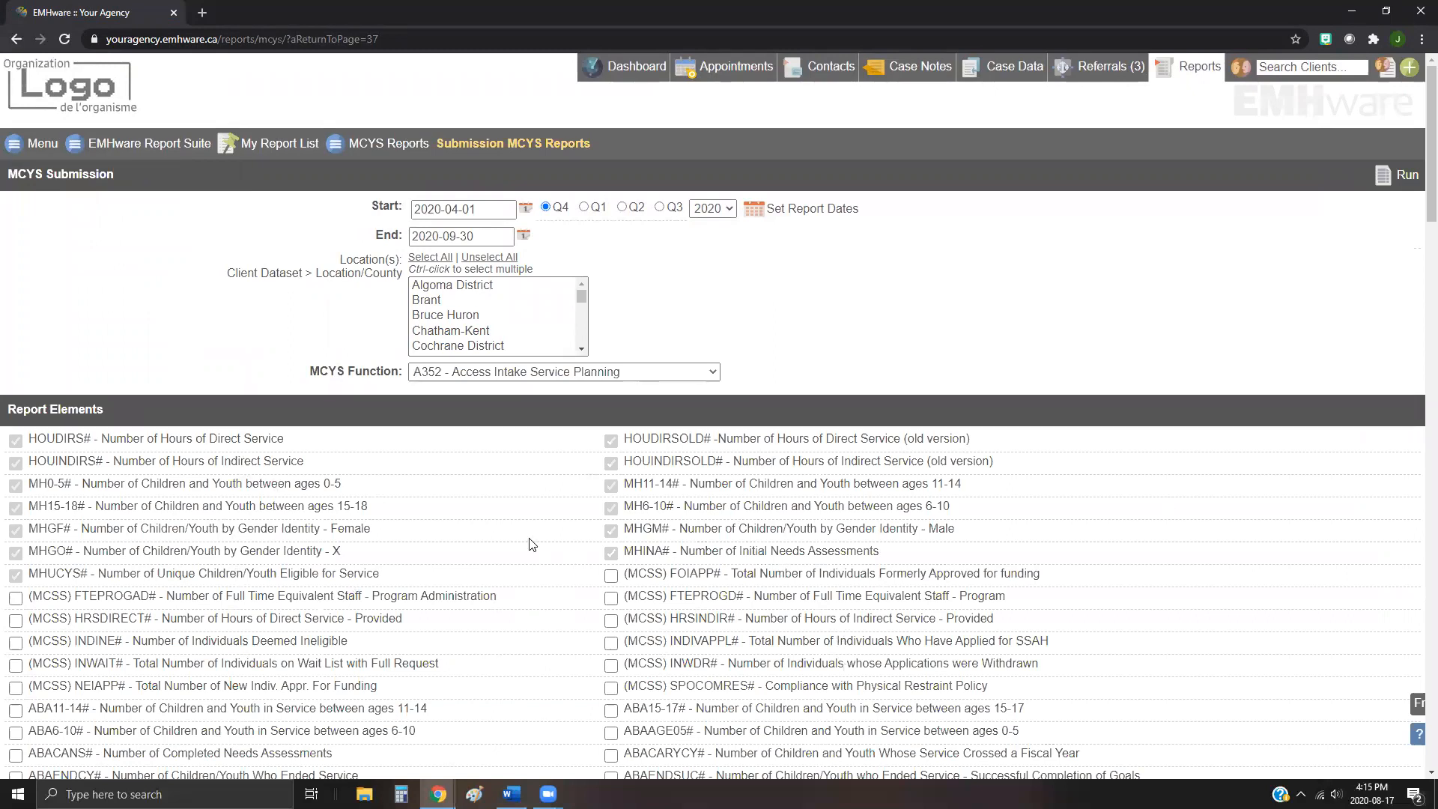
left_click(1410, 176)
Step: Open the Detailed MCYS Reports page and set the reporting period to quarter Q2
left_click(403, 144)
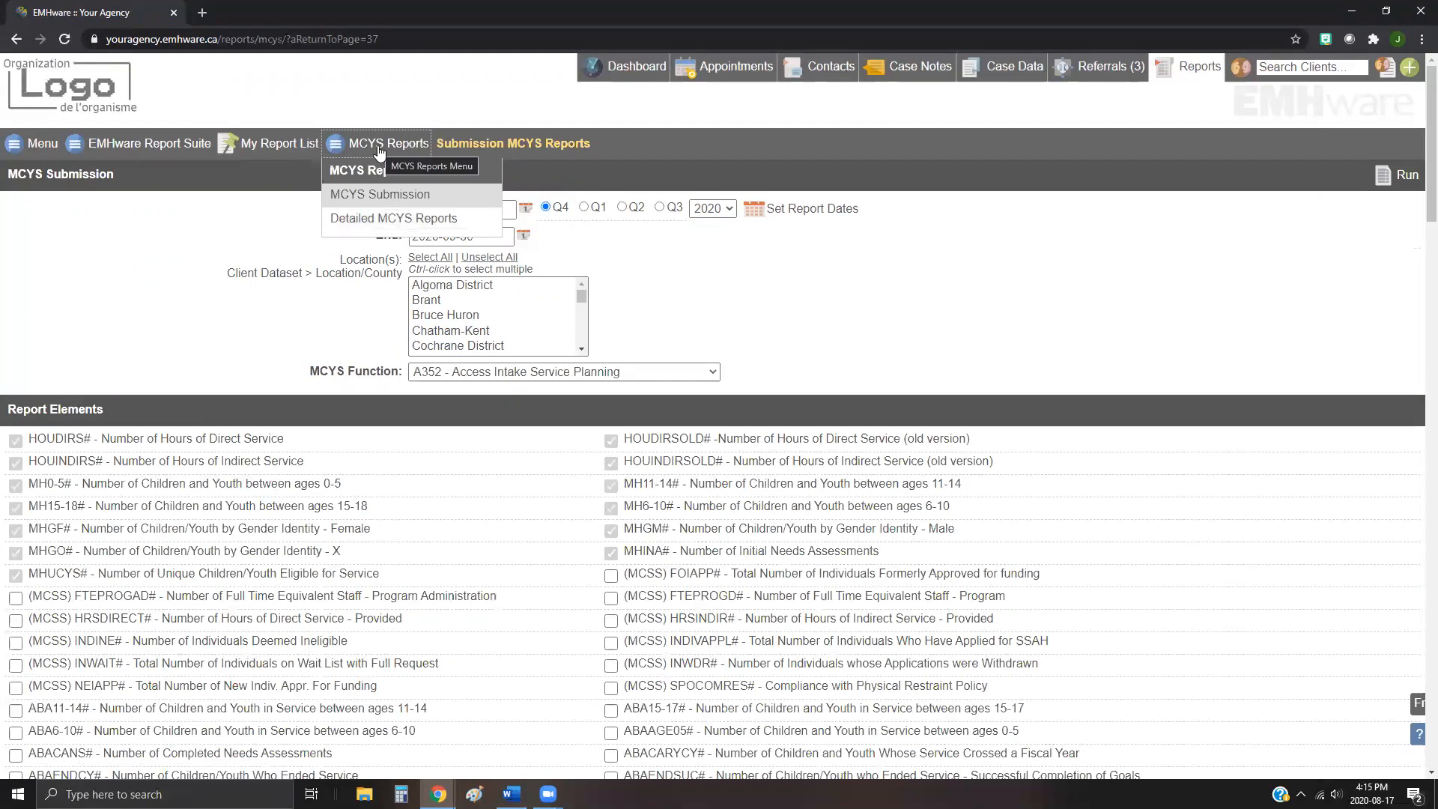
left_click(363, 221)
left_click(628, 206)
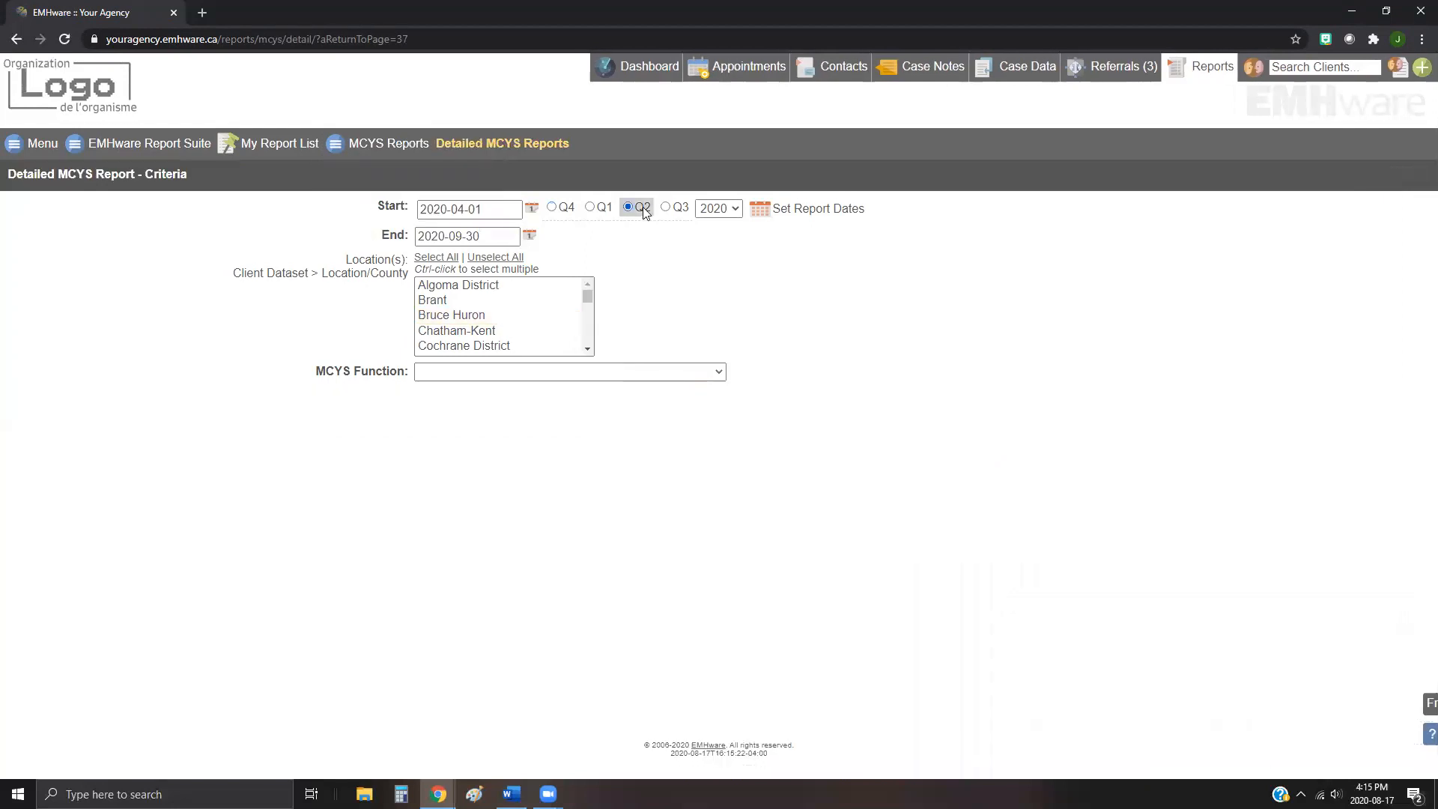
Step: Choose MCYS function A352 - Access Intake Service Planning and report HOUDIRS# - Number of Hours of Direct Service
left_click(658, 372)
left_click(479, 408)
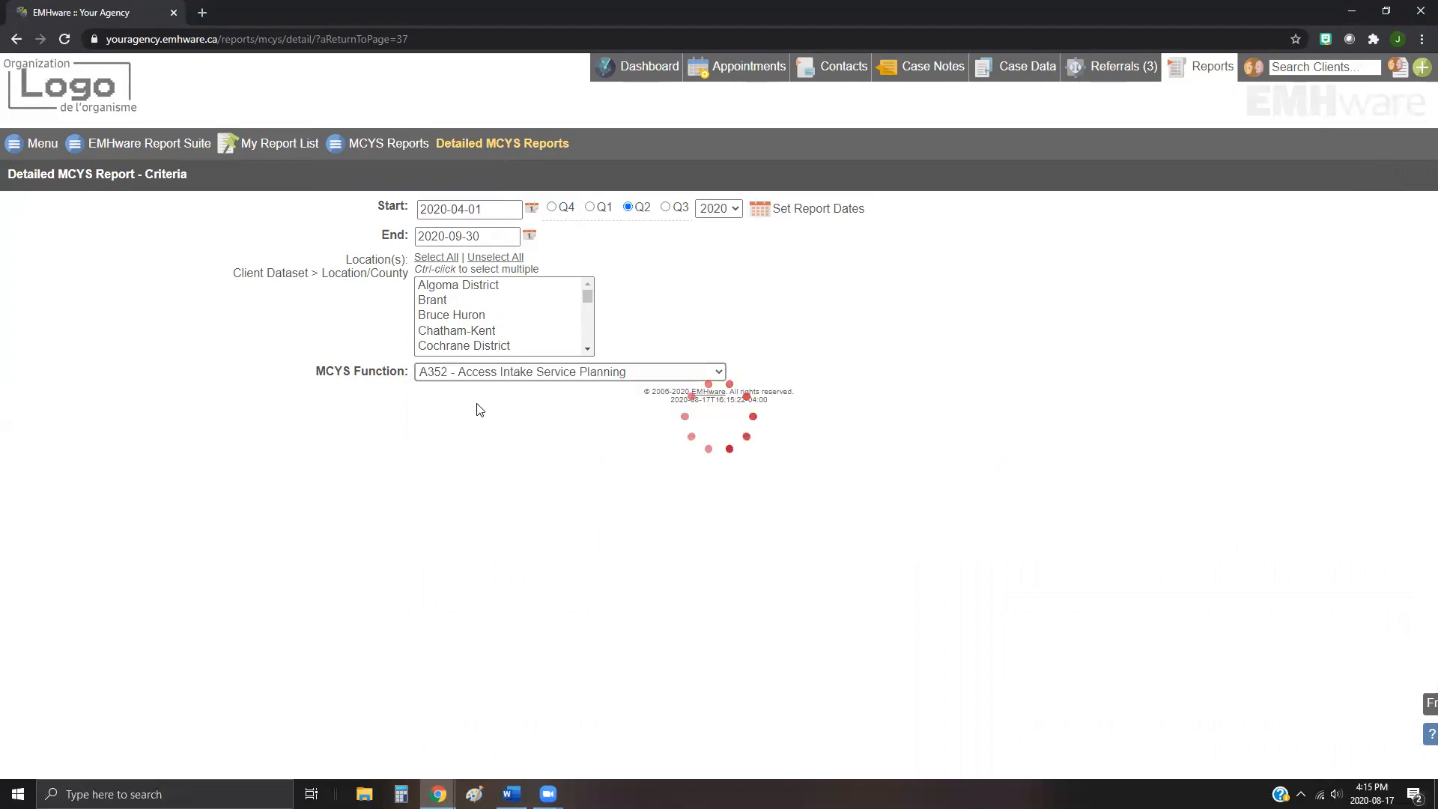
left_click(496, 394)
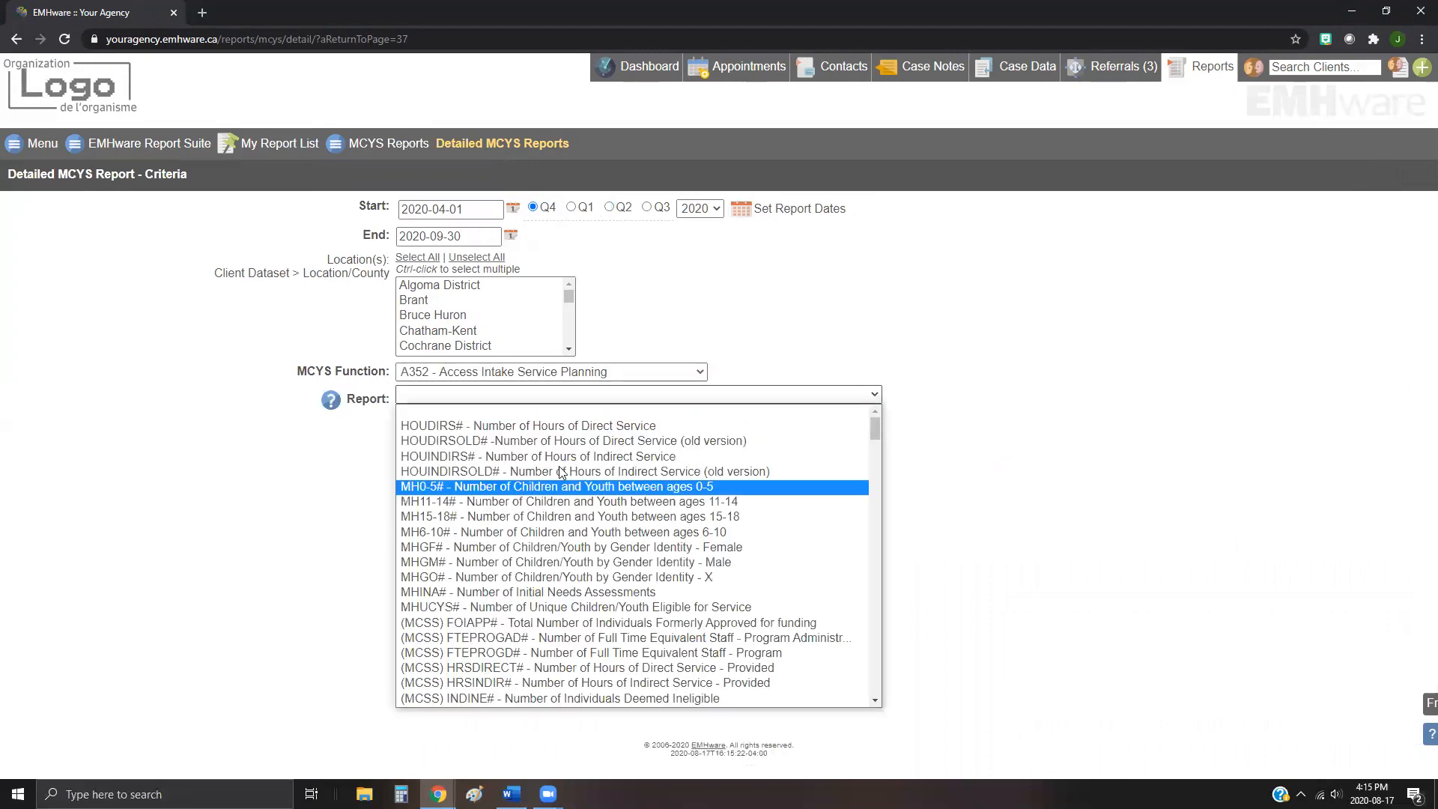
left_click(529, 397)
left_click(482, 397)
left_click(480, 425)
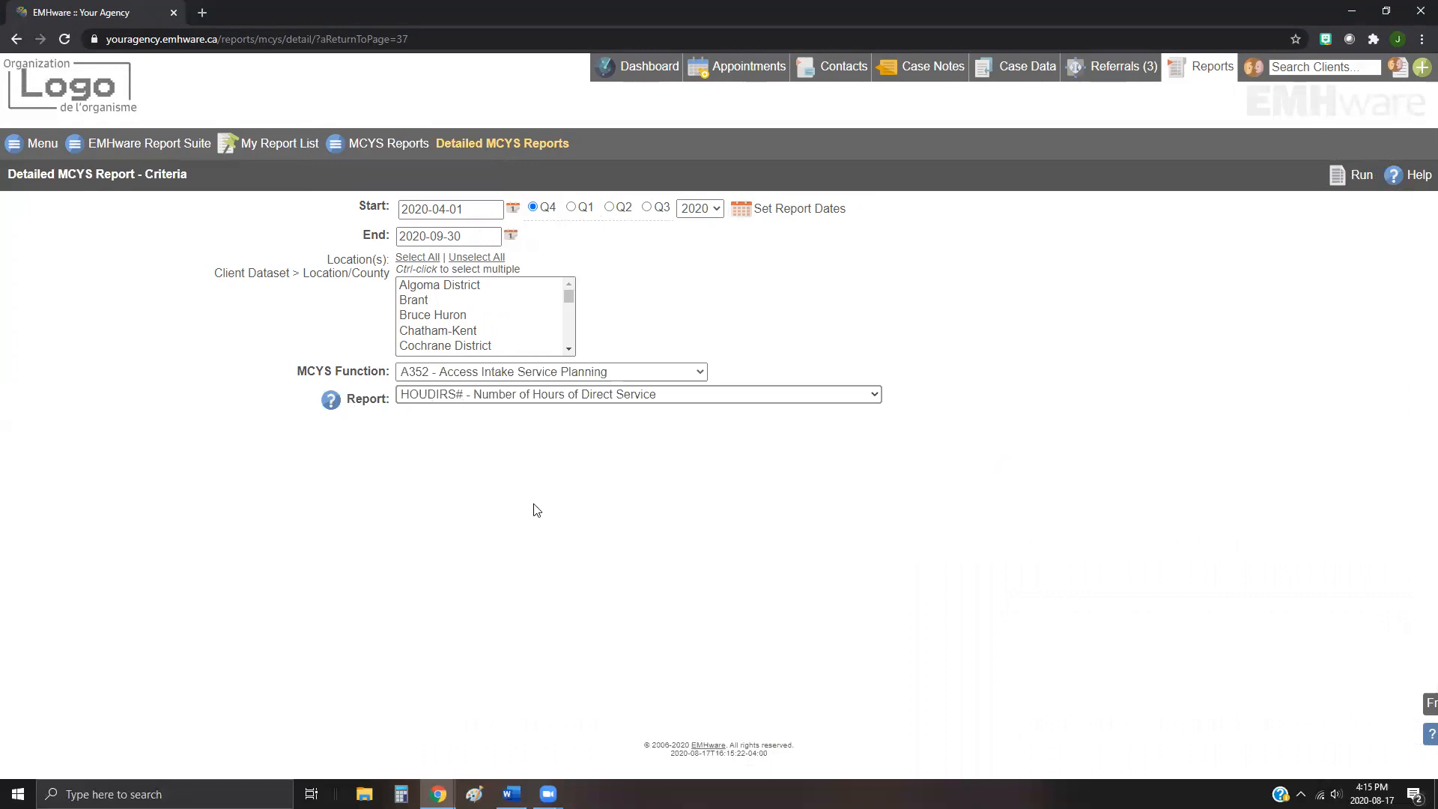
Step: Open and read the help topic describing the HOUDIRS# report, then close it
left_click(331, 405)
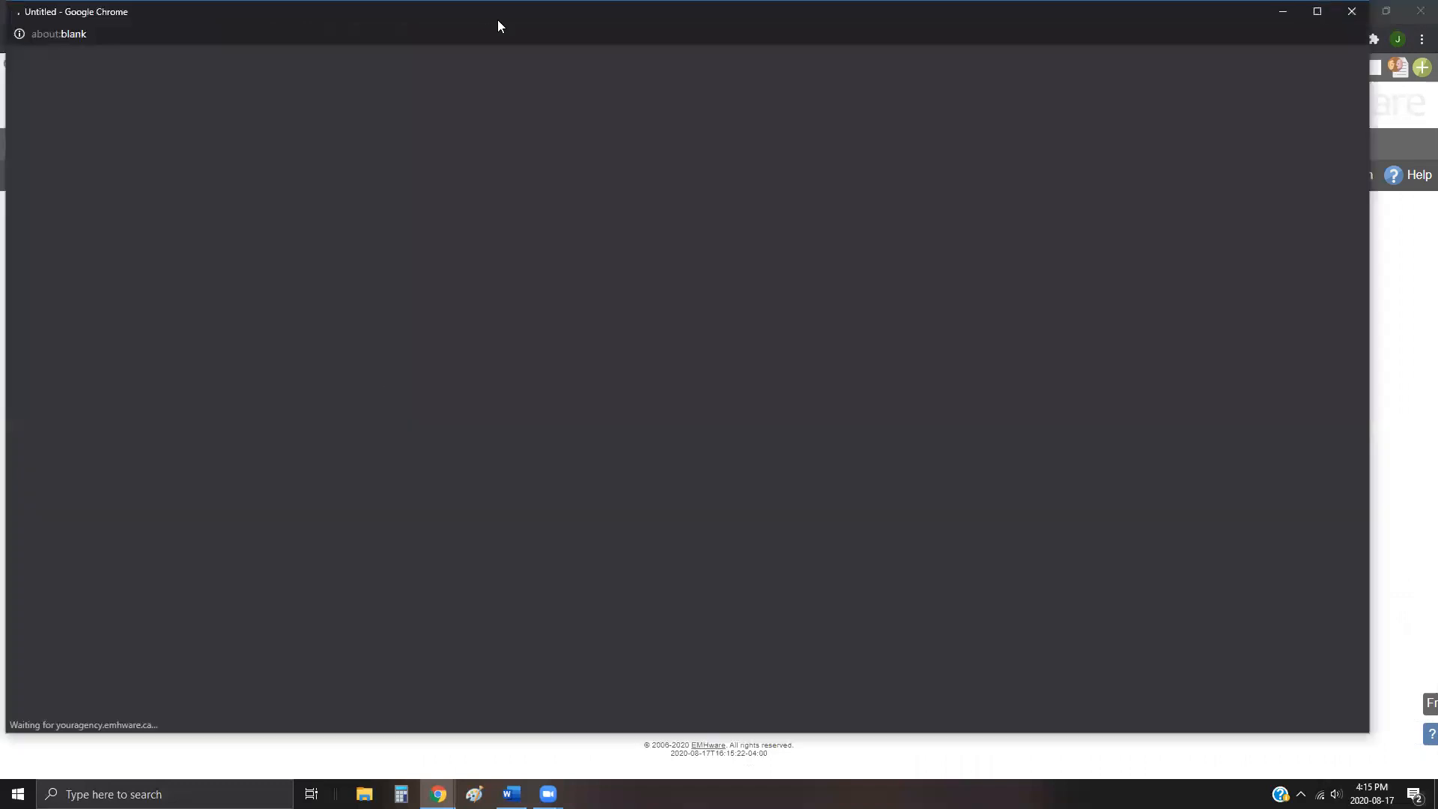
scroll(631, 551, "down", 5)
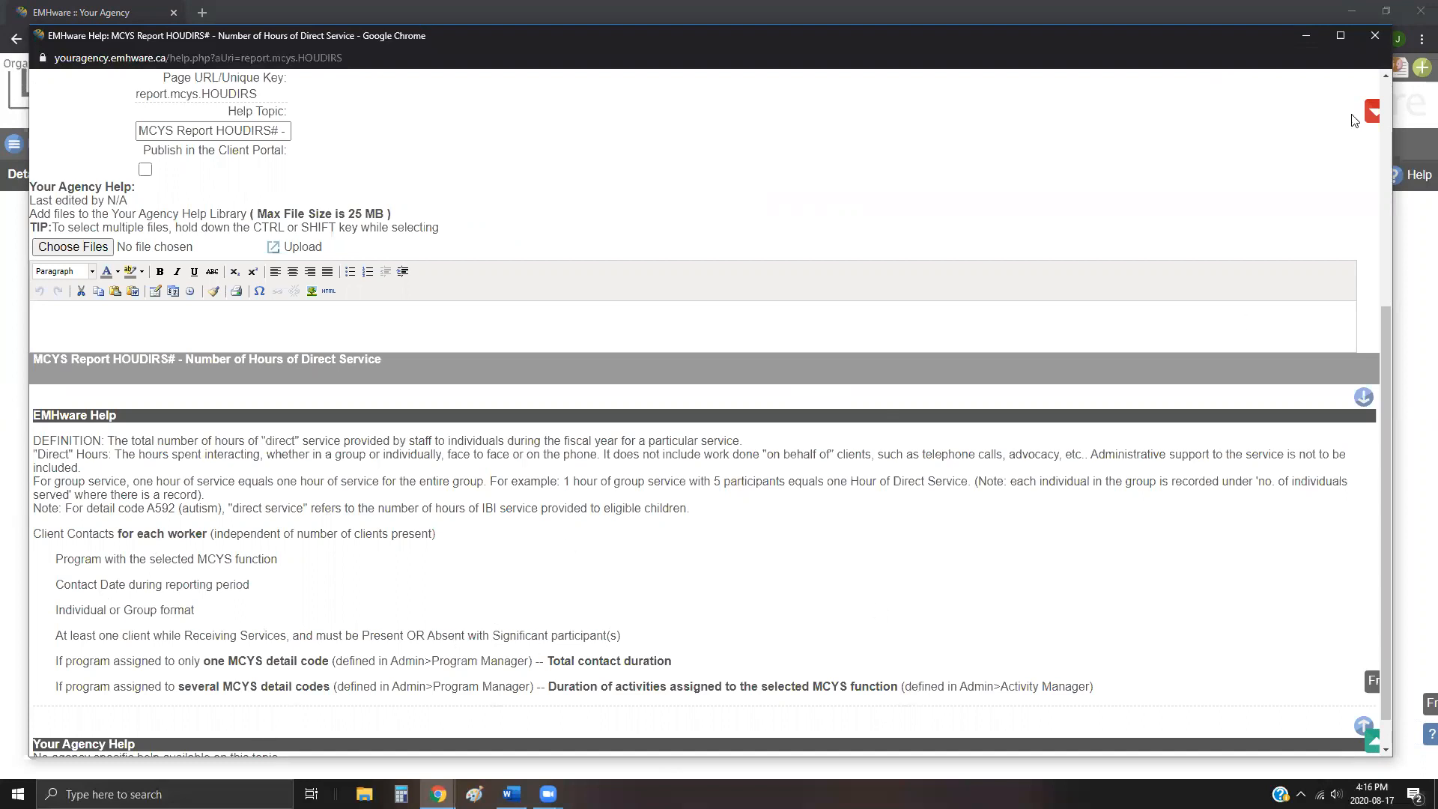
left_click(1377, 37)
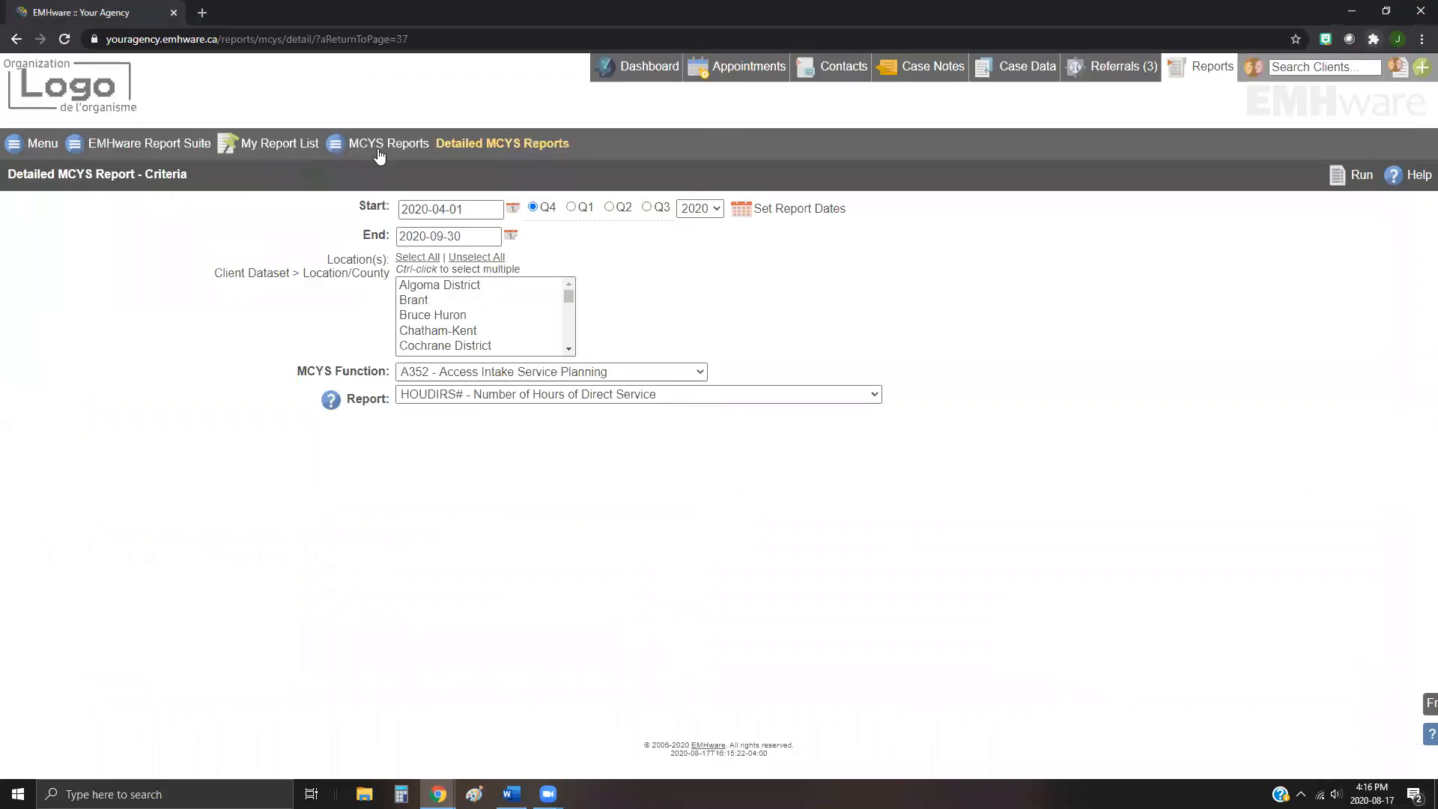